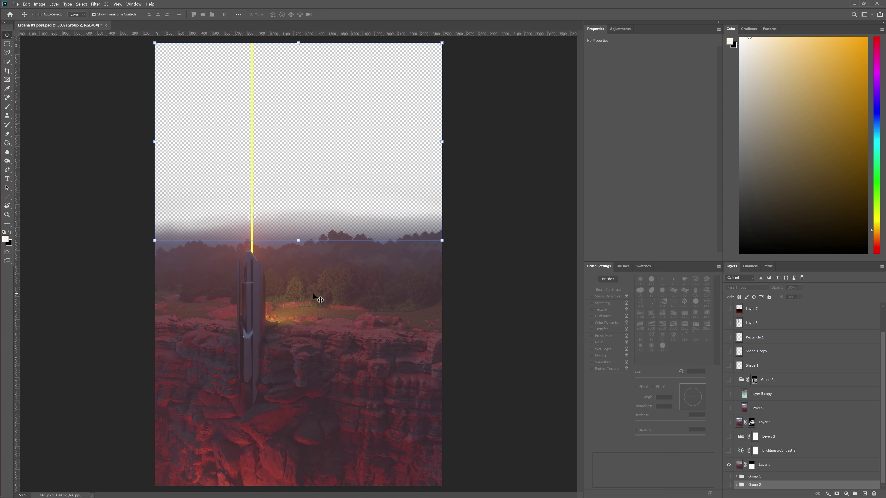
Step: Select Group 1 instead of Group 2 in the Layers panel so its bounds outline on canvas
click(761, 477)
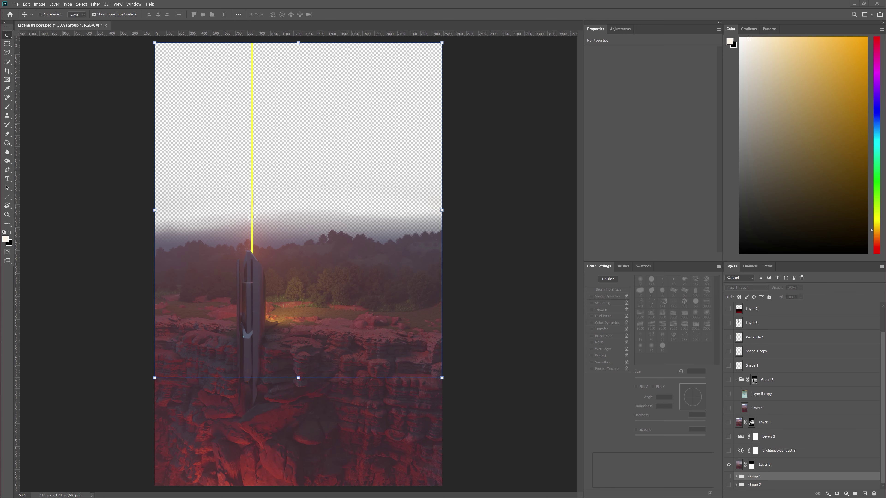
Step: Browse Textures.com's Landscapes photo category in Firefox, then move the browser aside and return to Photoshop
key(alt+Tab)
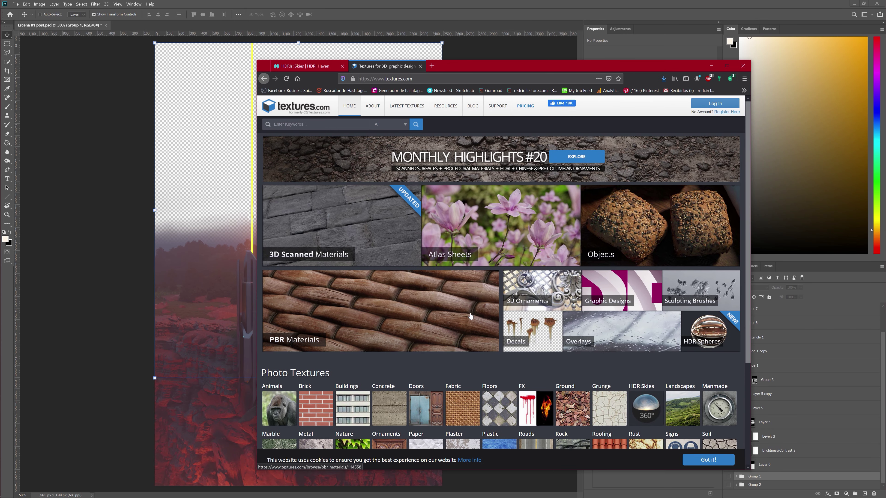
scroll(573, 333, down, 5)
click(692, 261)
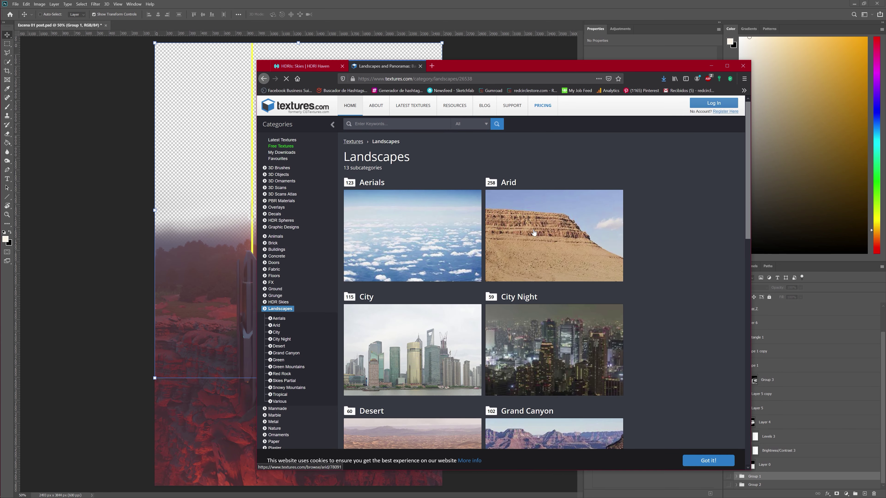
scroll(493, 307, down, 2)
scroll(516, 290, down, 2)
scroll(540, 276, down, 1)
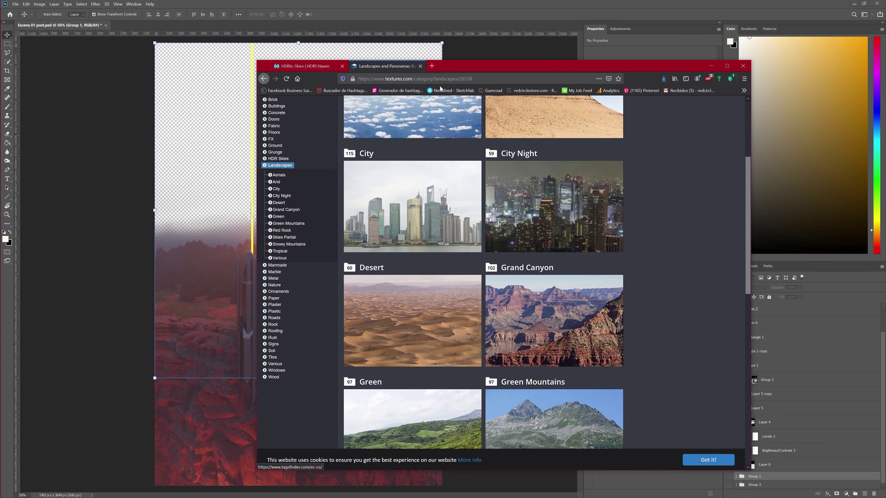
drag(514, 66, 885, 126)
key(alt+Tab)
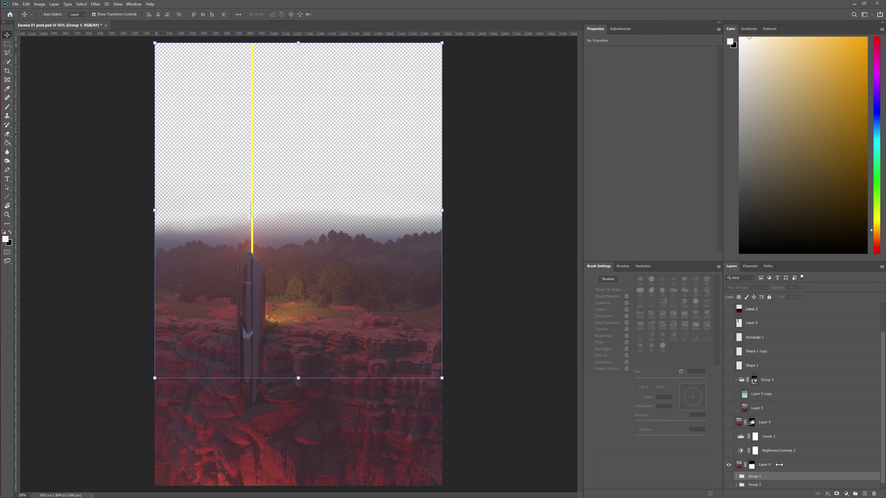
Step: Show Group 1 with the red-rock layer, Layer 3 and its adjustments including Color Balance 1 hidden
click(728, 477)
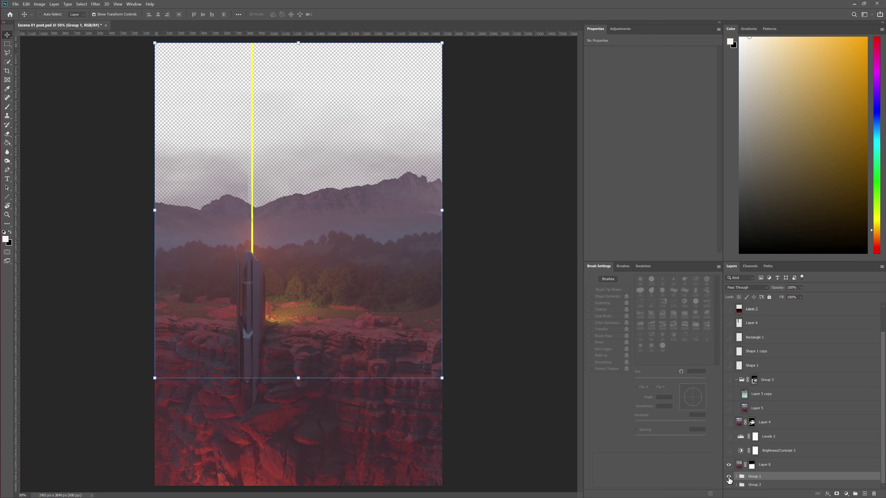
click(728, 466)
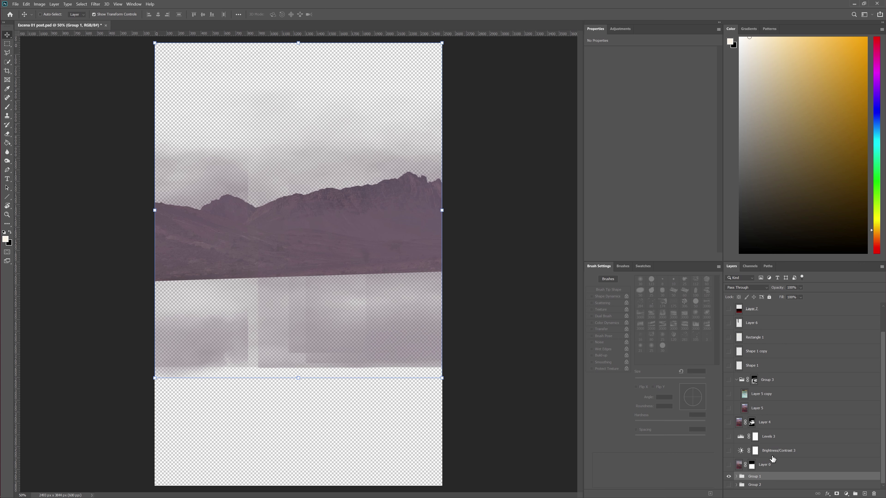
click(736, 476)
scroll(801, 407, down, 3)
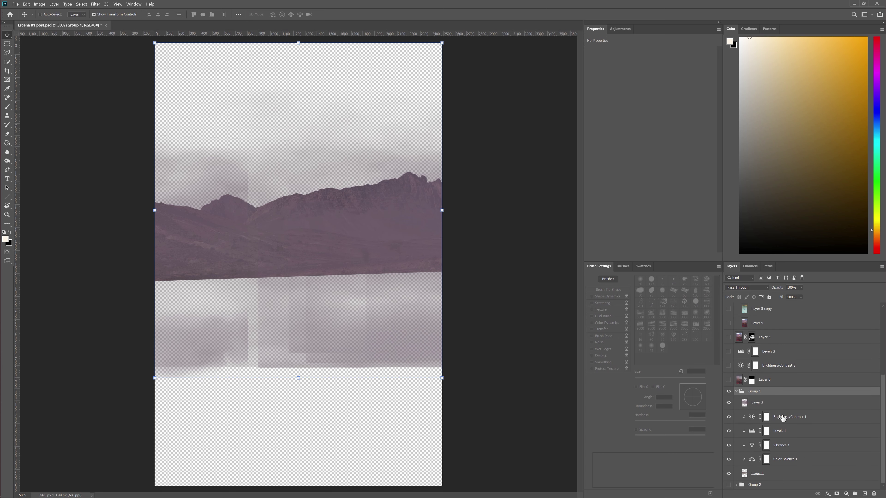
drag(729, 404, 731, 453)
click(730, 460)
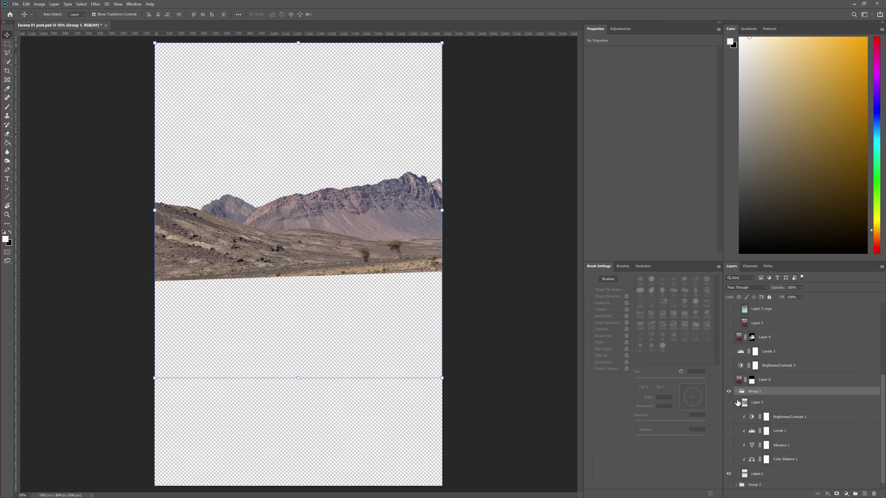
click(736, 391)
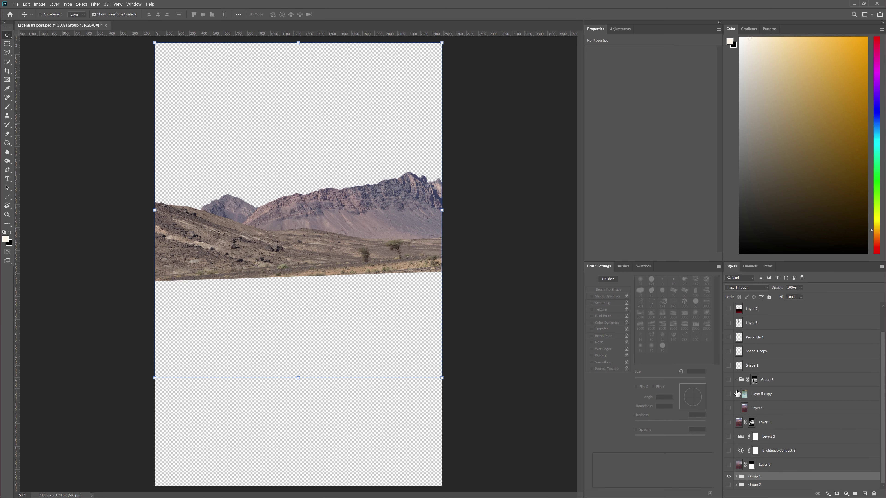
Step: Show the sunset sky Group 2 with its three adjustments off, and restore the red-rock layer
click(736, 485)
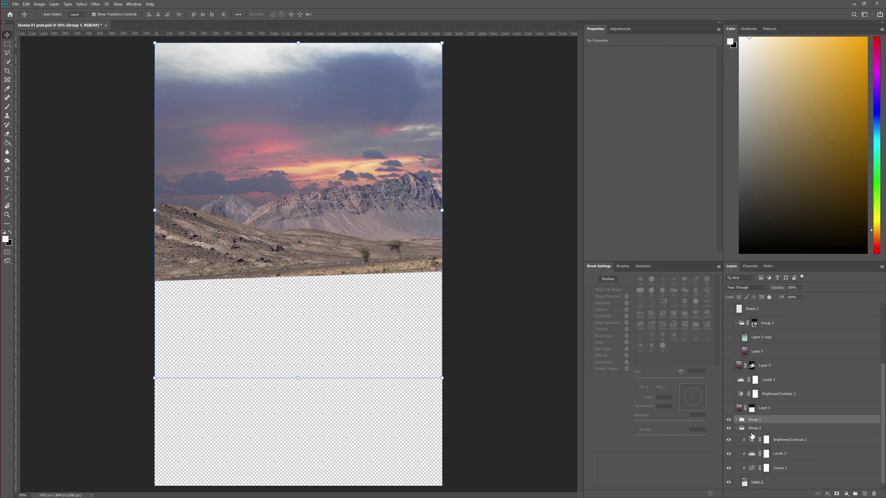
drag(729, 441, 731, 469)
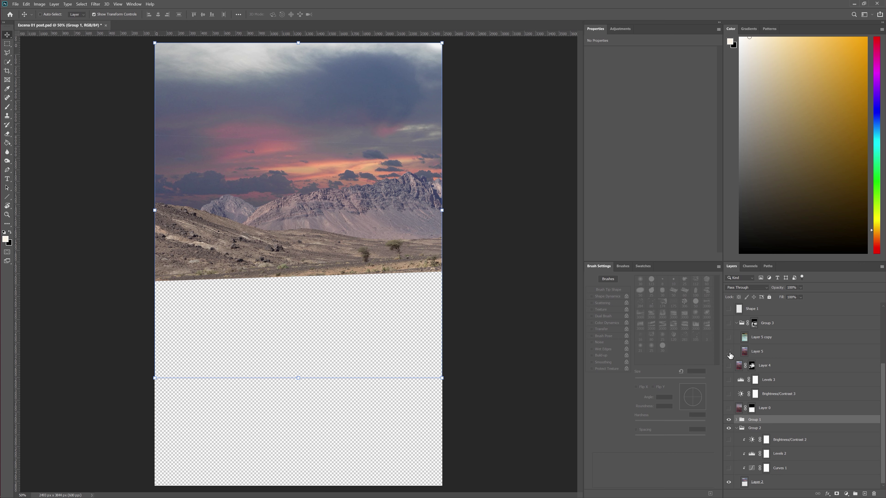
click(729, 408)
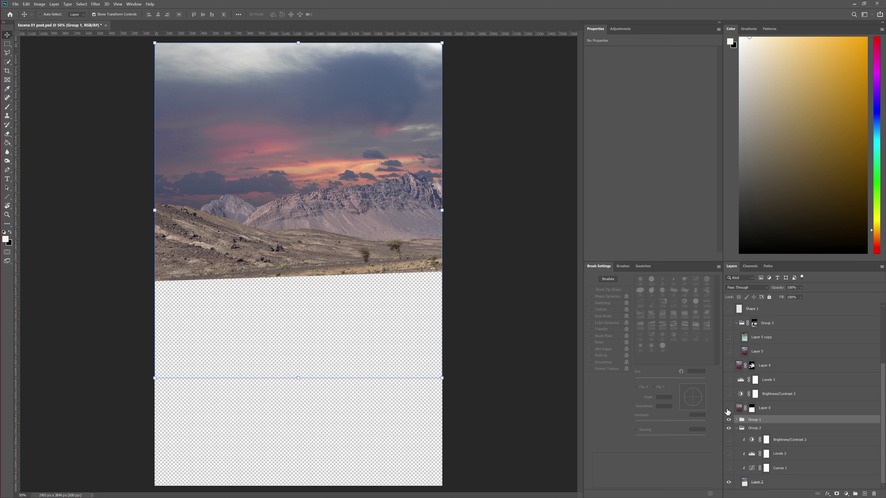
Step: Re-enable Group 1's Brightness/Contrast 1 to darken the mountains and open its settings
click(736, 419)
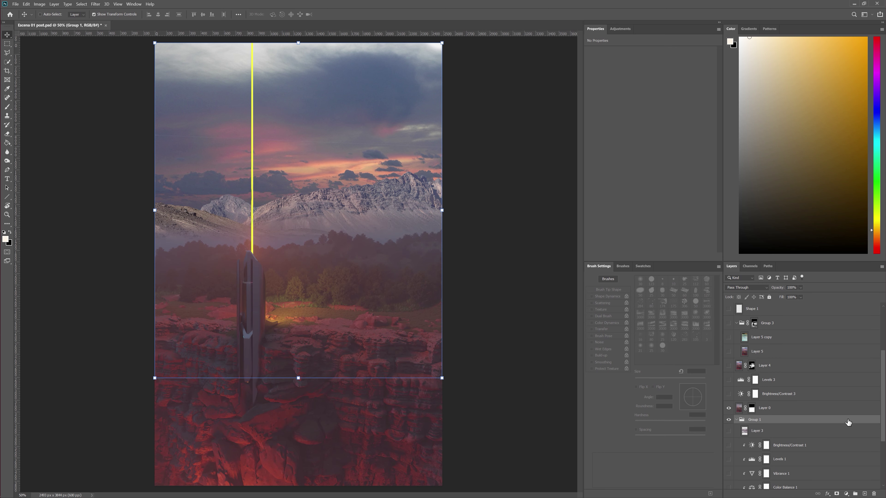
drag(881, 412, 884, 457)
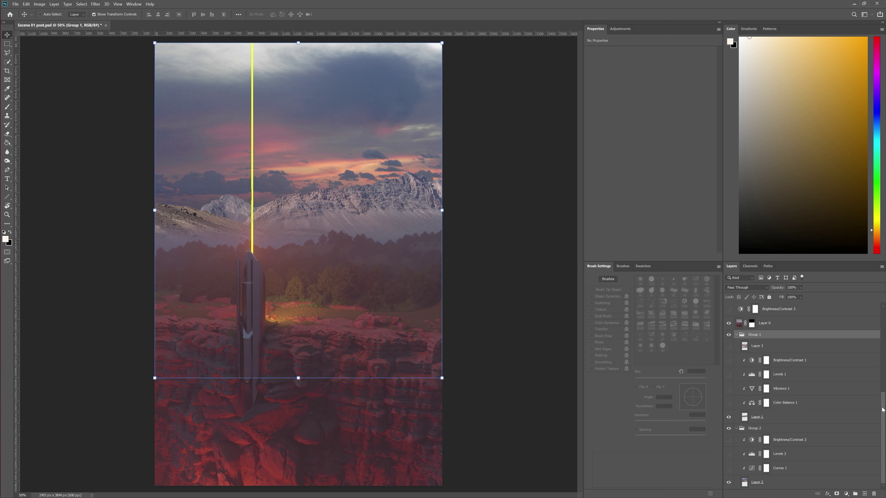
scroll(883, 410, up, 2)
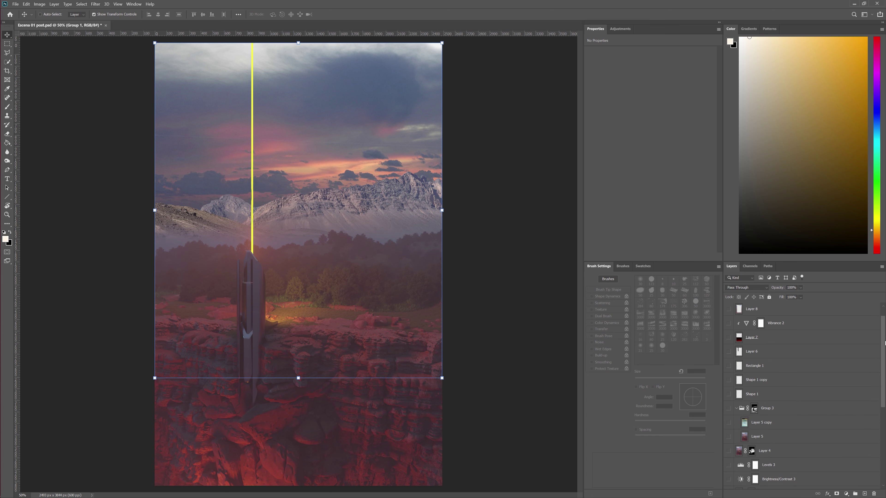
scroll(729, 377, down, 2)
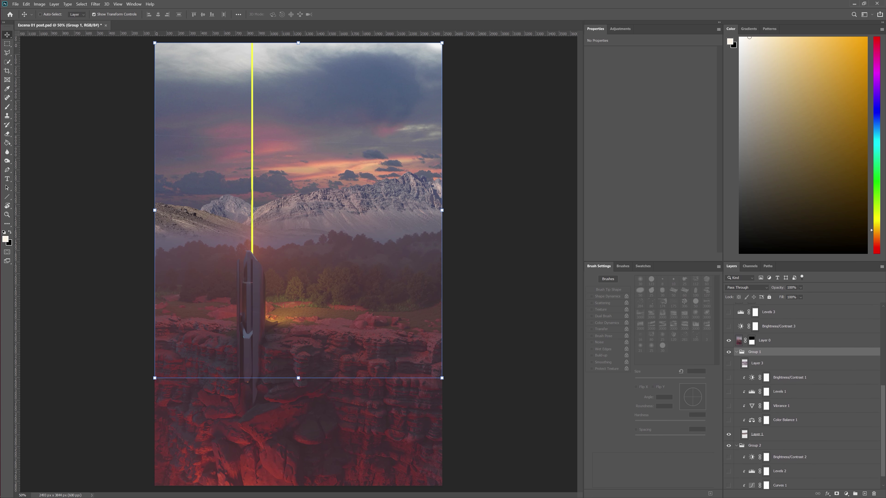
click(728, 374)
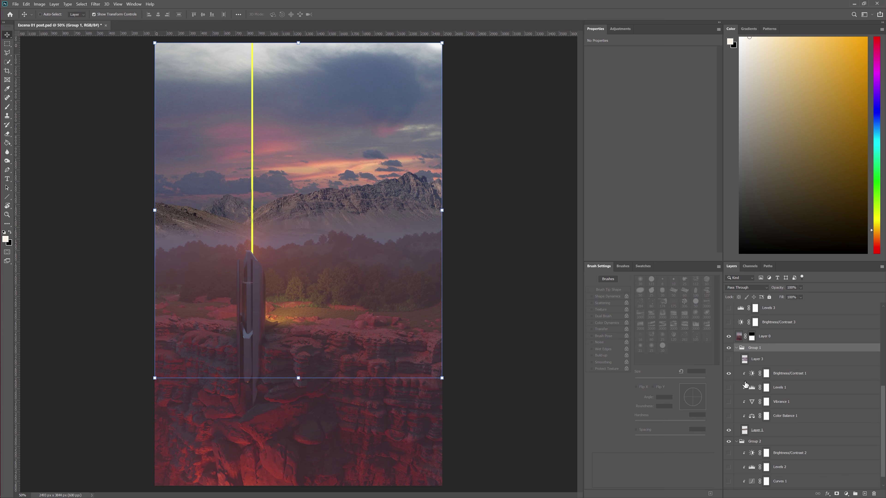
click(788, 374)
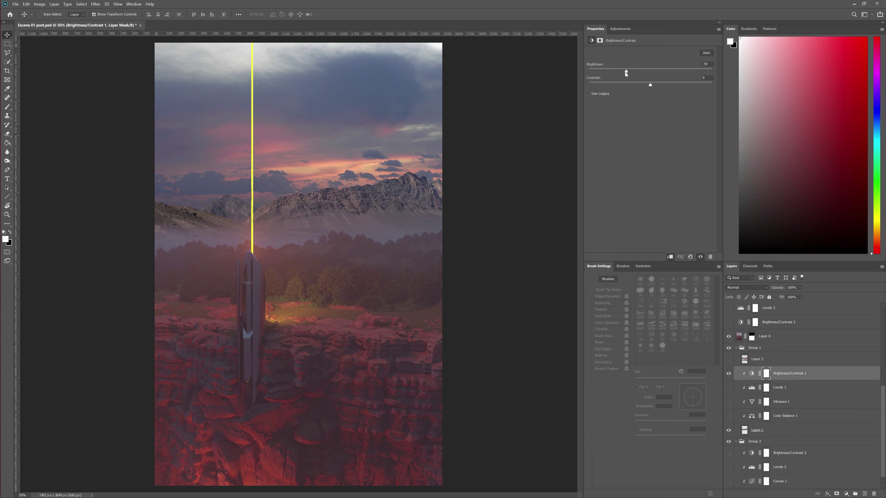
Step: Raise Brightness/Contrast 1 to -35 brightness, re-enable Levels 1, and review Levels 1 and Vibrance 1 settings
drag(627, 71, 635, 75)
click(728, 388)
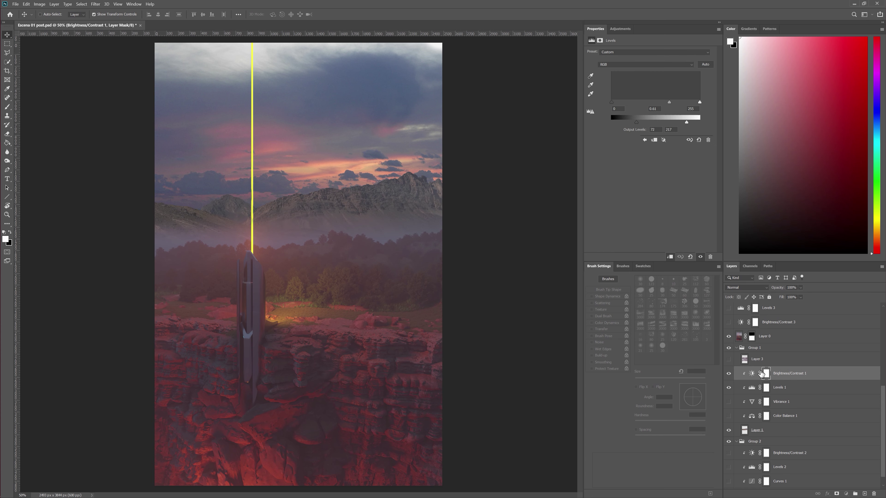
click(766, 387)
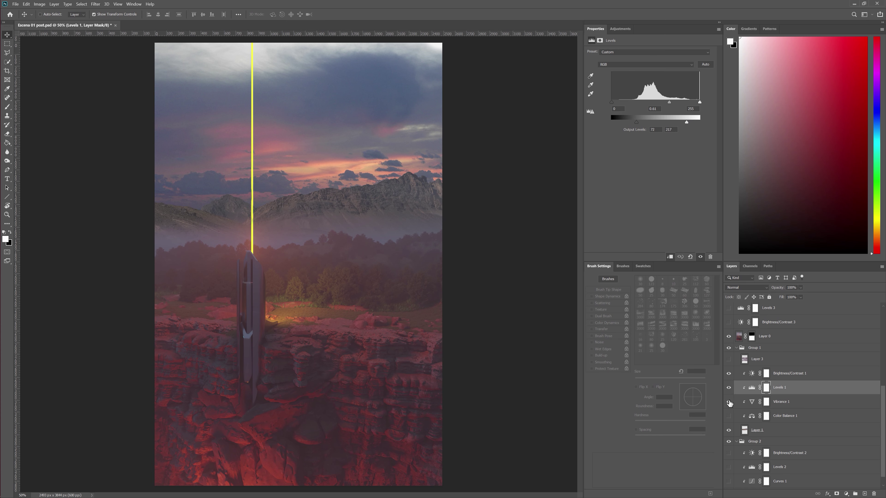
click(777, 404)
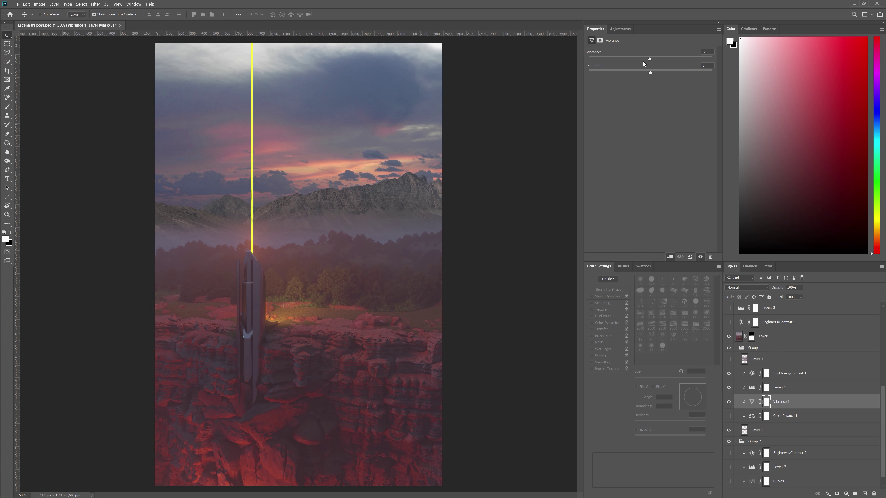
Step: Re-enable Color Balance 1 after comparing it with Vibrance 1's settings
click(784, 417)
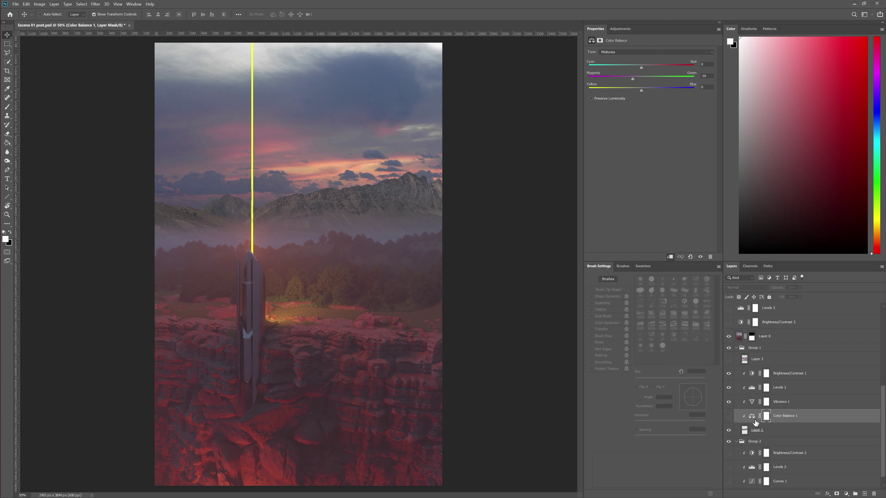
click(780, 403)
click(785, 416)
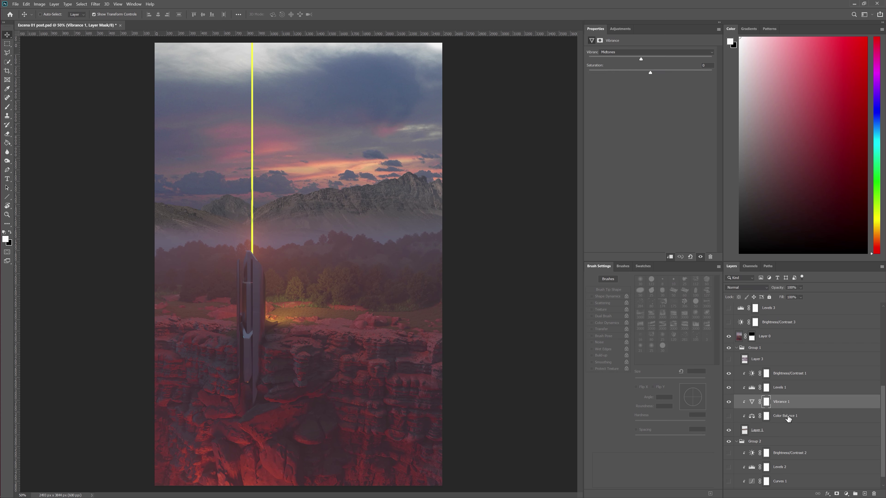
click(729, 416)
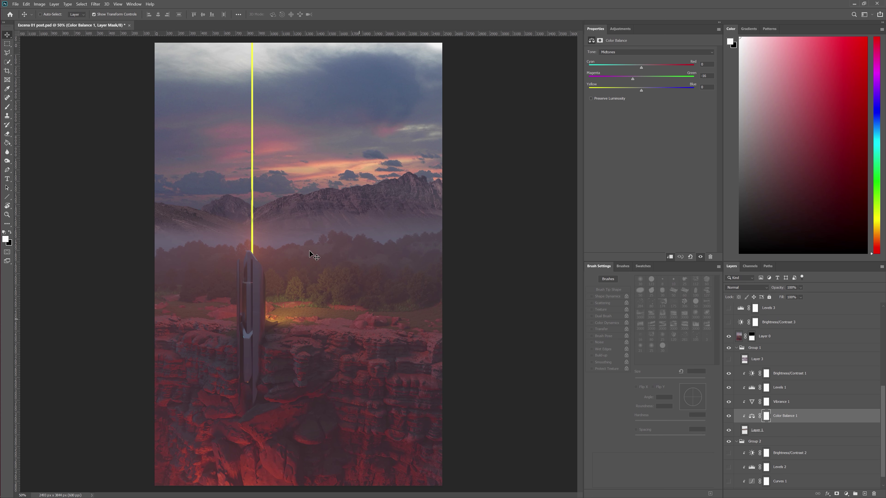
Step: Review Color Balance 1's Shadows and Highlights tone values
click(635, 53)
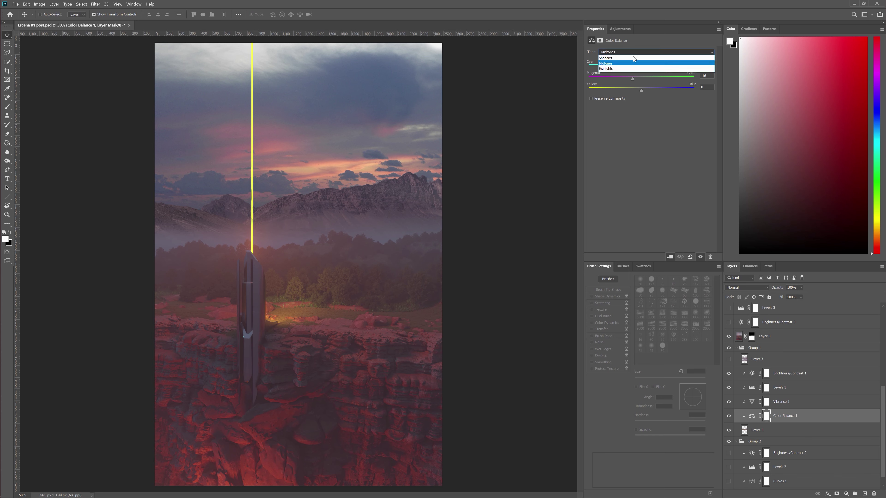
click(619, 54)
click(618, 75)
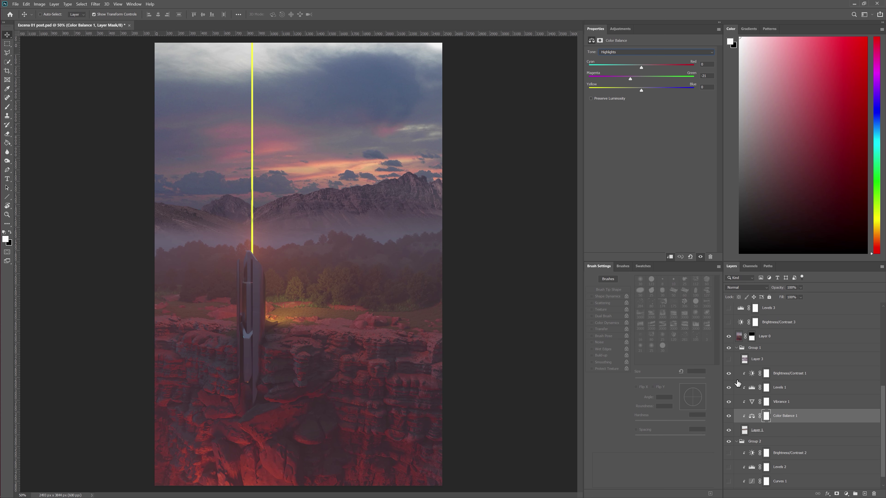
Step: Show Layer 3's fog overlay and choose a large textured haze brush
click(759, 361)
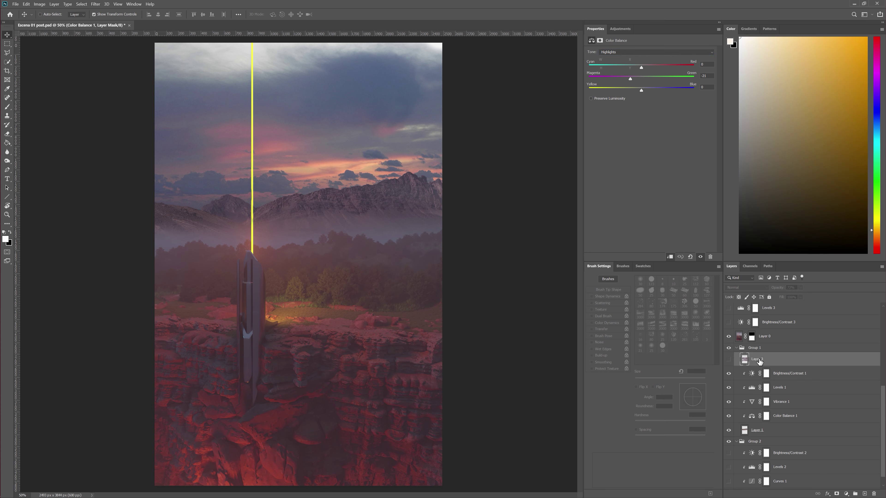
click(729, 359)
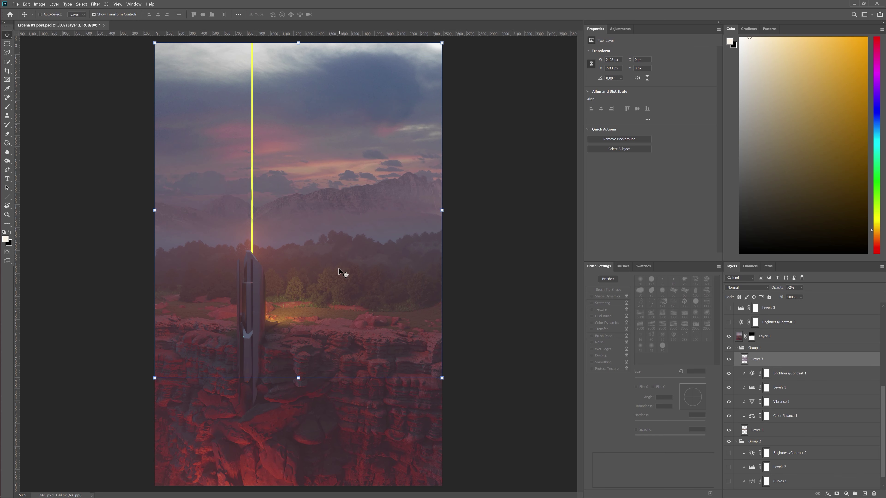
click(7, 106)
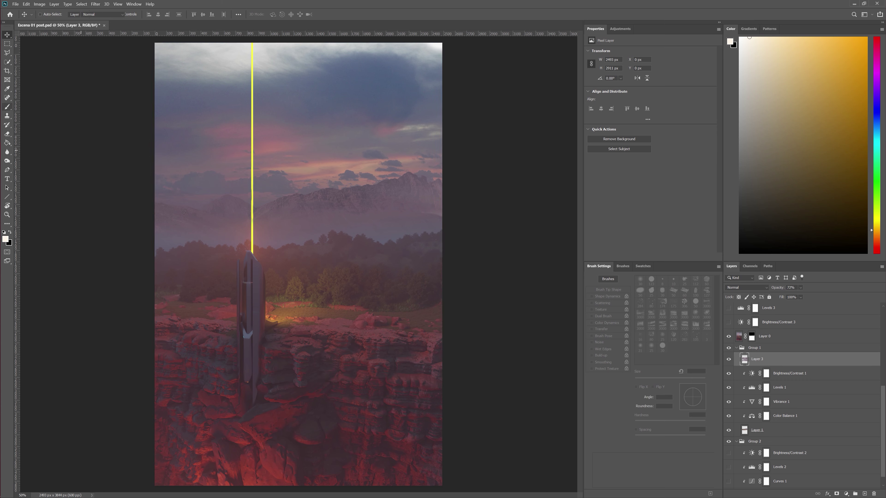
click(684, 326)
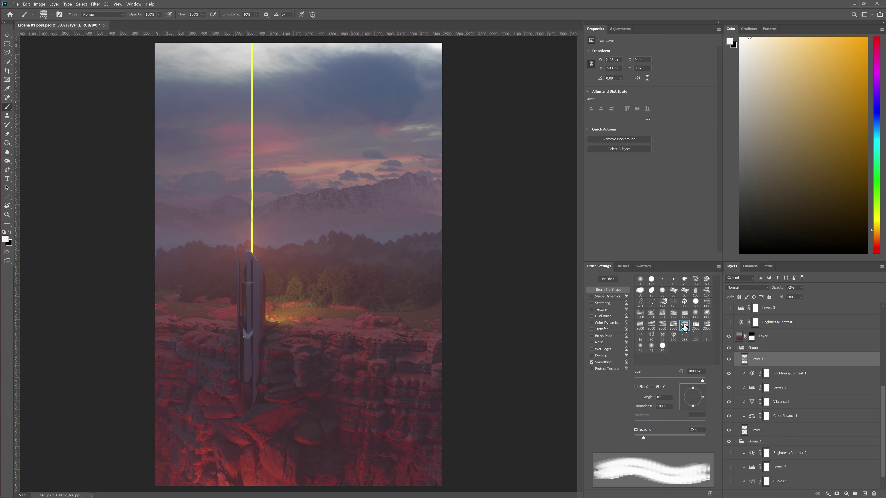
Step: Paint and undo a white haze stroke, then set a 30 px hard round brush and collapse Group 1
click(318, 310)
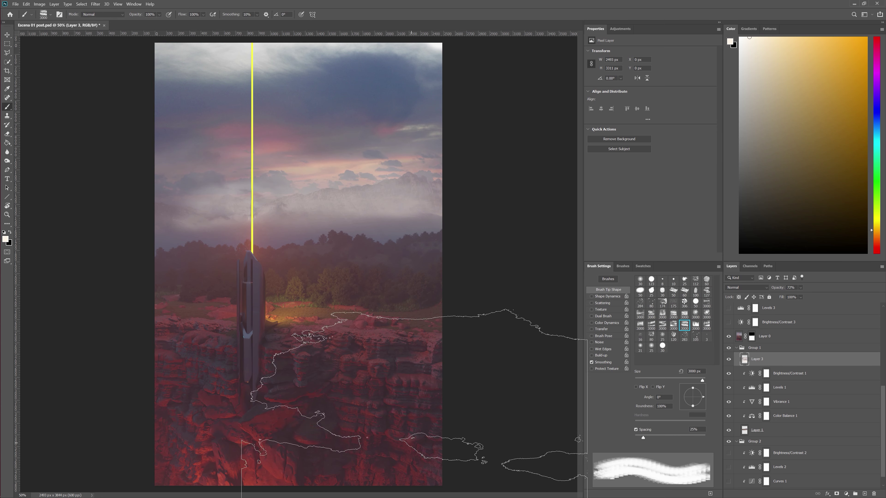
key(ctrl+z)
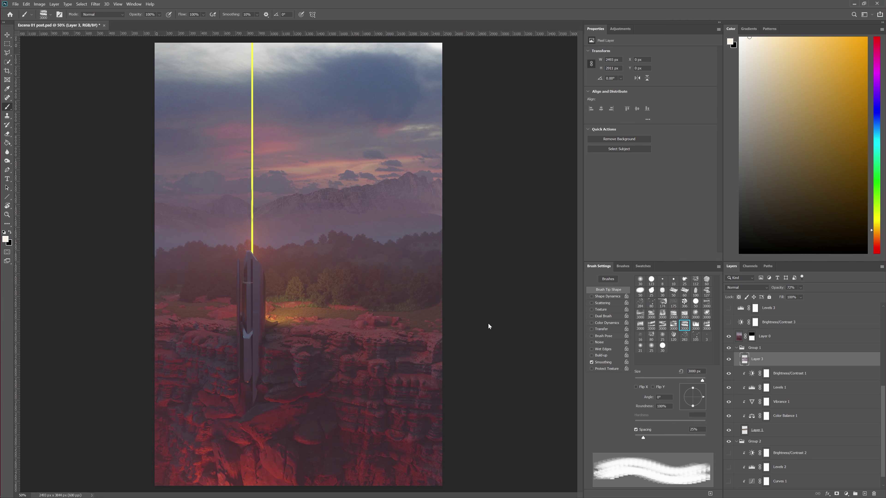
click(662, 347)
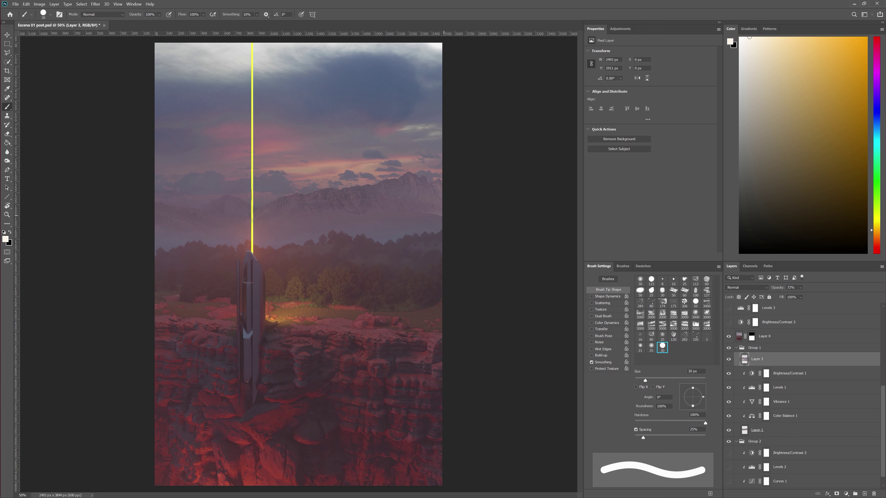
click(736, 347)
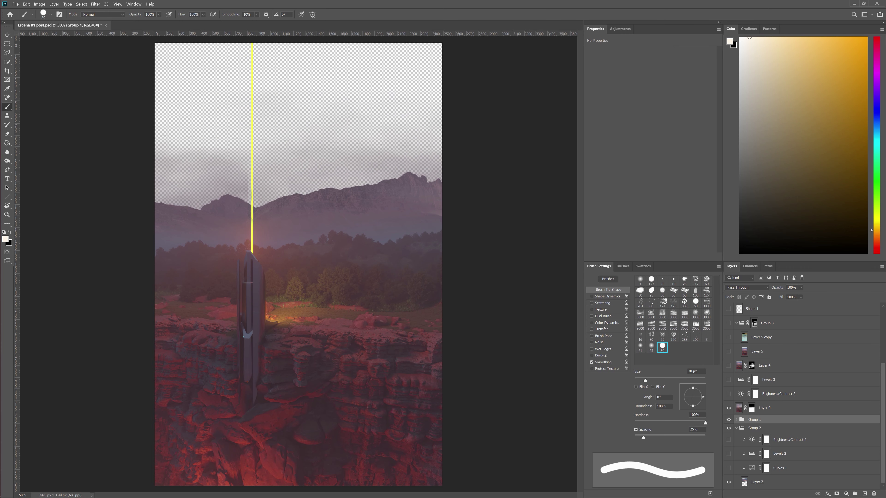
Step: Turn on Layer 2, Curves 1, Levels 2 and Brightness/Contrast 2 after comparing the sky, then collapse Group 2
click(728, 482)
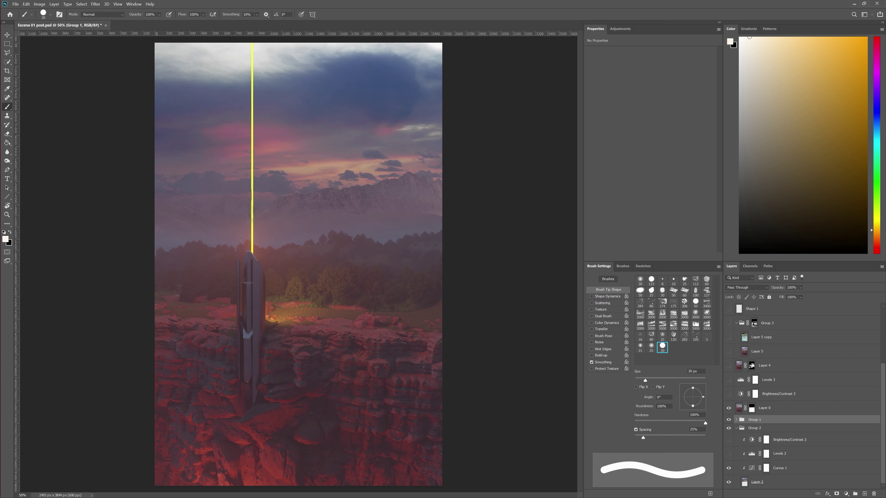
click(728, 468)
click(729, 468)
click(729, 468)
click(728, 453)
click(729, 453)
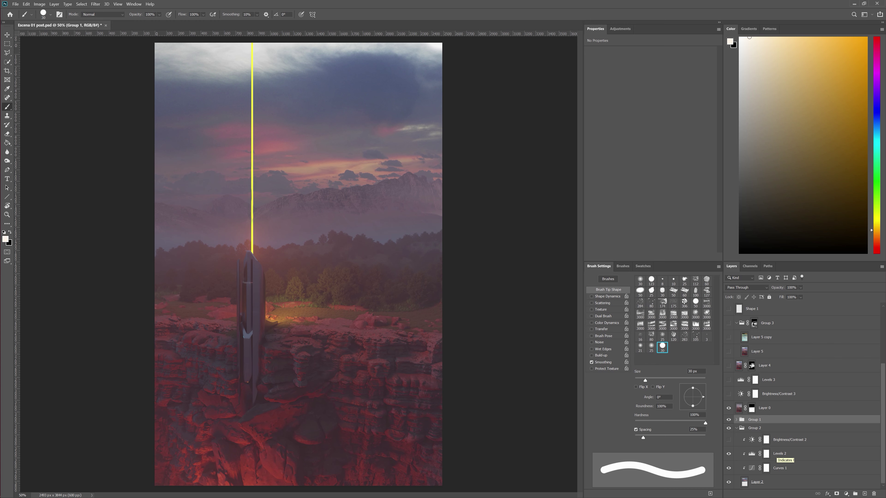
click(729, 440)
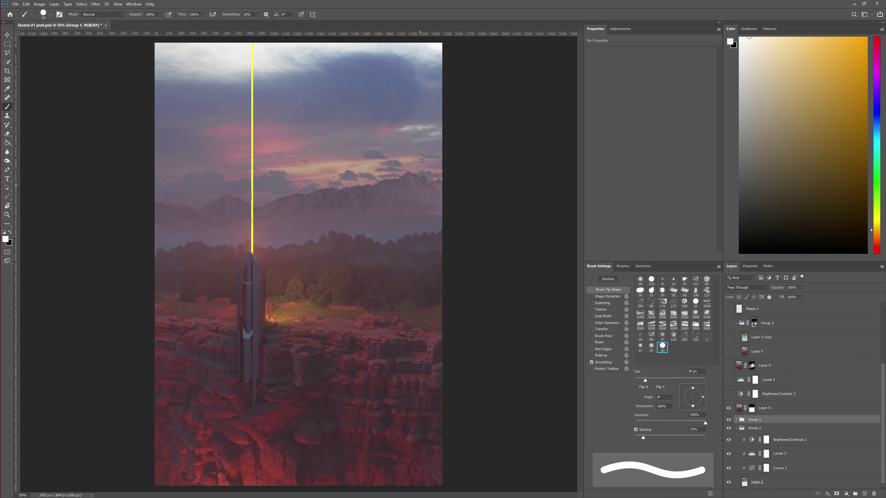
click(736, 428)
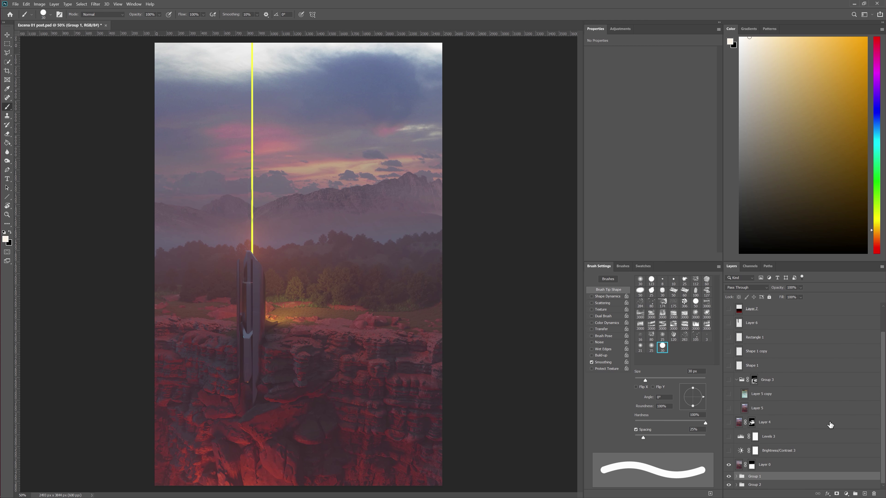
Step: Enable Brightness/Contrast 3 to brighten the sky and view Levels 3's settings (0, 0.88, 230)
click(778, 452)
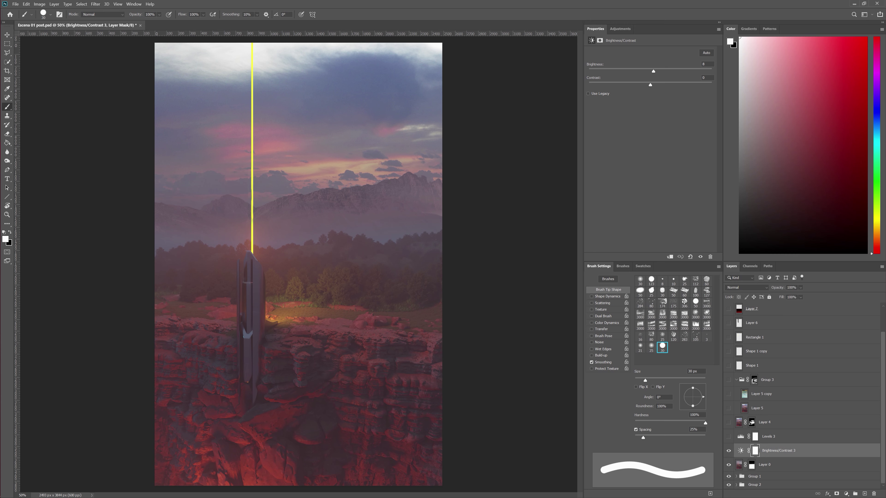
click(728, 450)
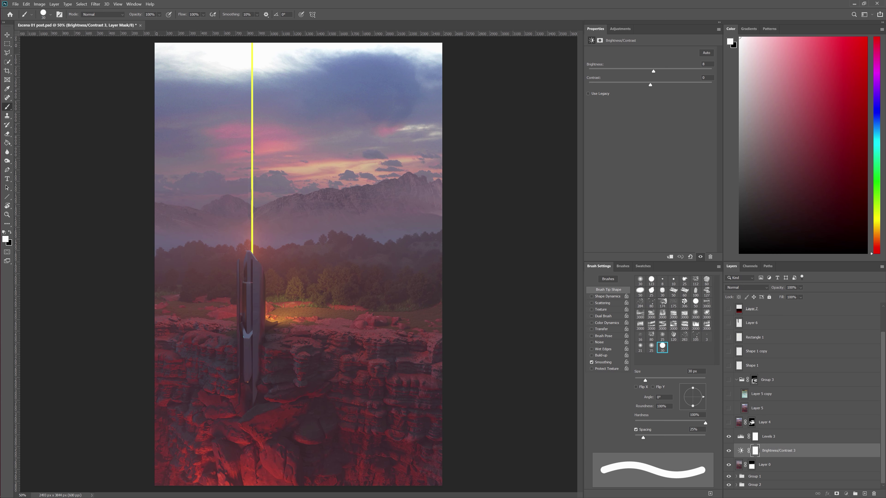
click(768, 437)
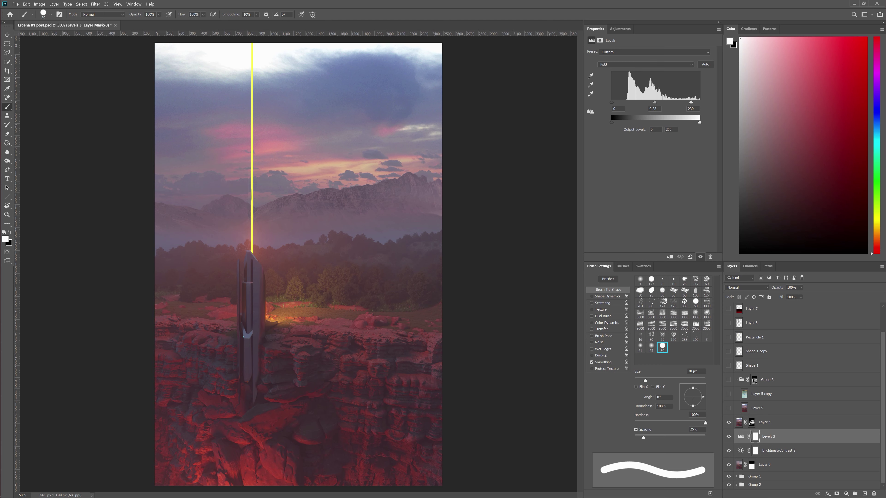
Step: Step the layer selection down to make Layer 4 the active layer
key(alt+bracketright)
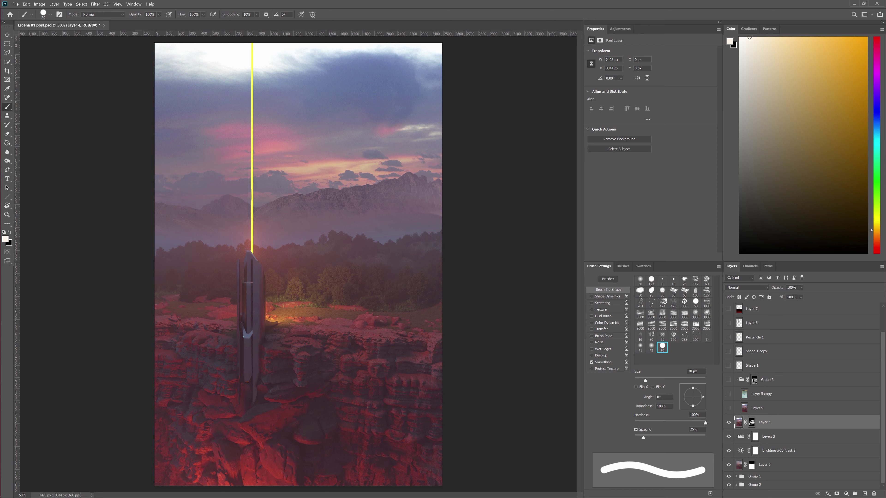
key(alt+t)
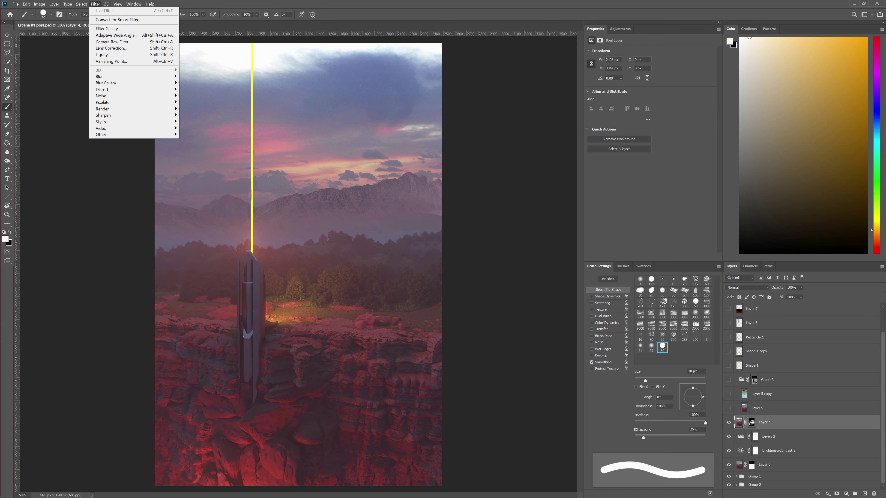
key(Up)
key(Up)
key(Up)
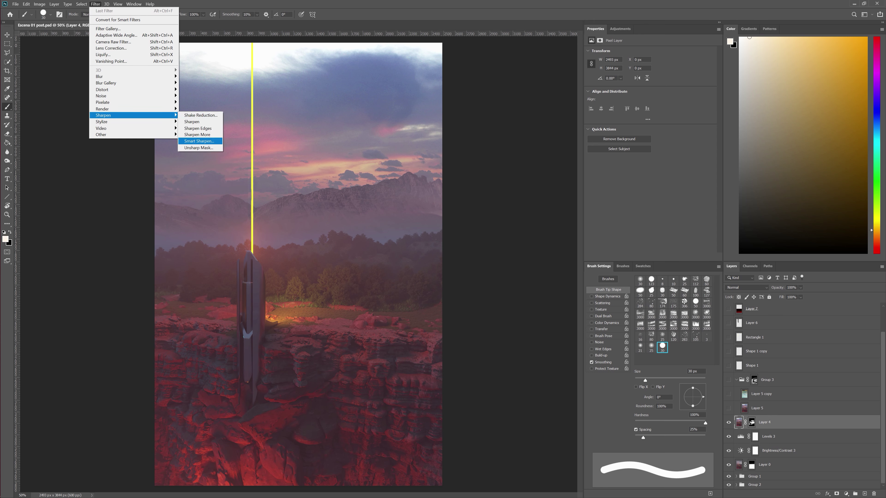
click(755, 430)
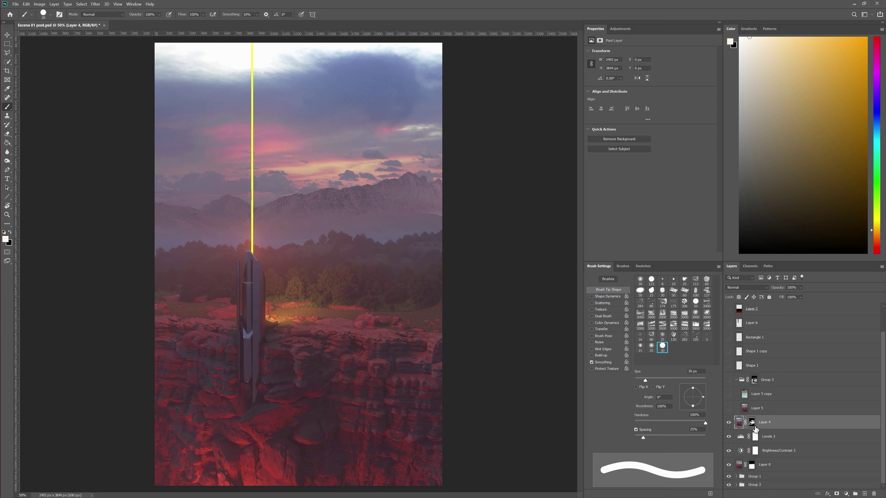
click(728, 422)
click(729, 422)
click(728, 422)
scroll(305, 284, up, 5)
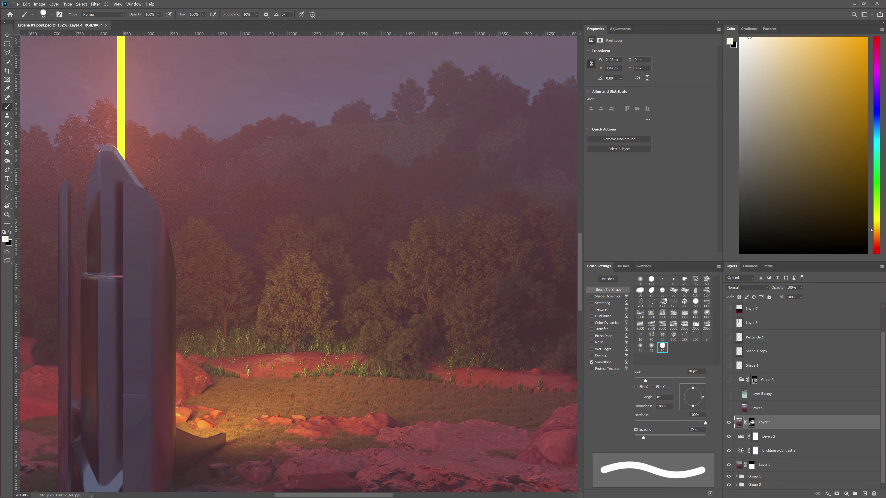
click(729, 422)
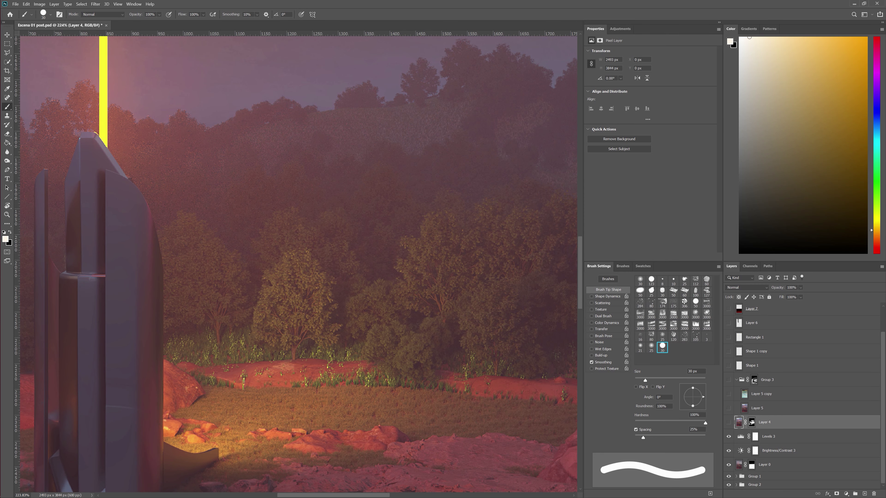
click(728, 422)
scroll(306, 293, down, 3)
scroll(402, 293, down, 2)
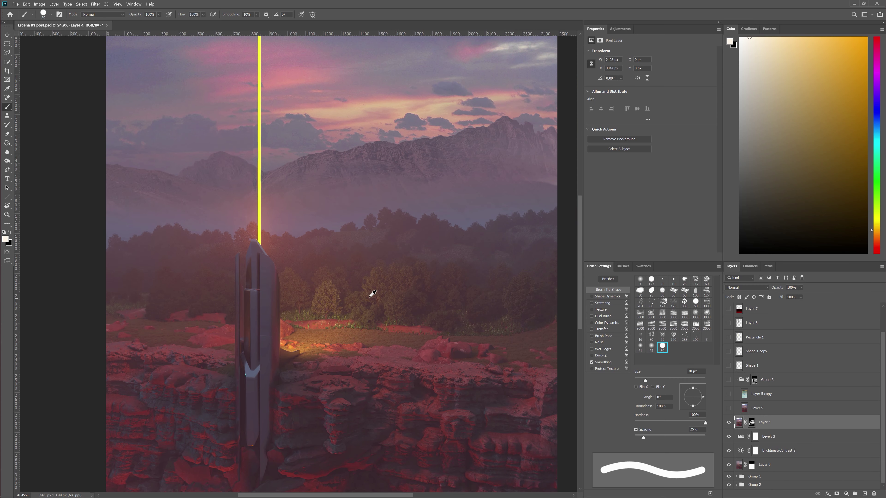
scroll(367, 292, down, 1)
scroll(414, 291, up, 1)
scroll(422, 307, up, 1)
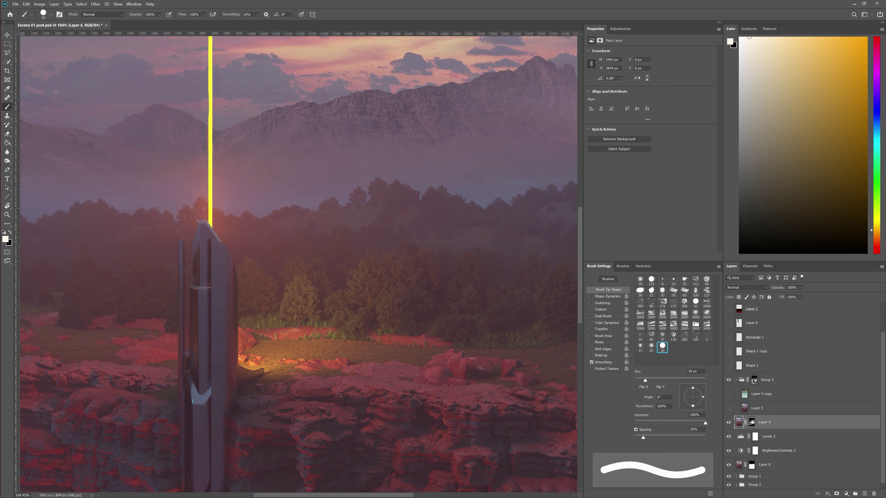
scroll(293, 275, down, 5)
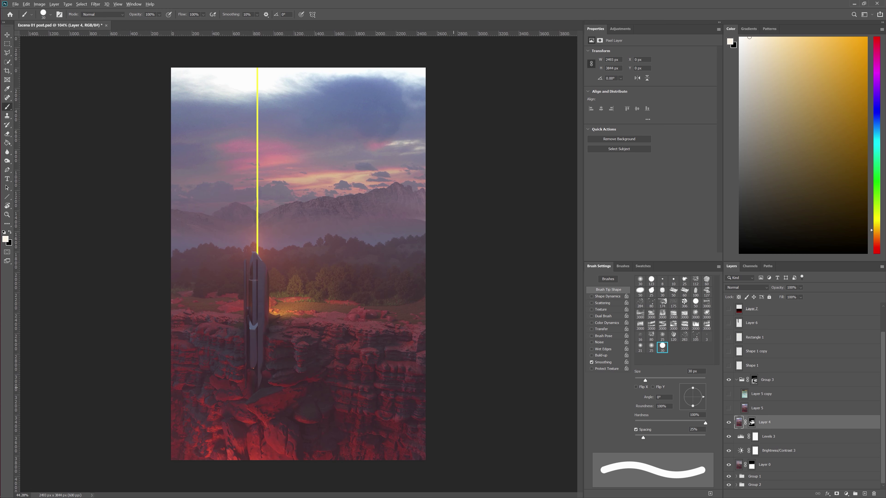
Step: Show Layer 5 and Layer 5 copy, hide Group 3, and fill its layer mask at 100%
click(728, 394)
click(729, 408)
click(728, 380)
click(755, 380)
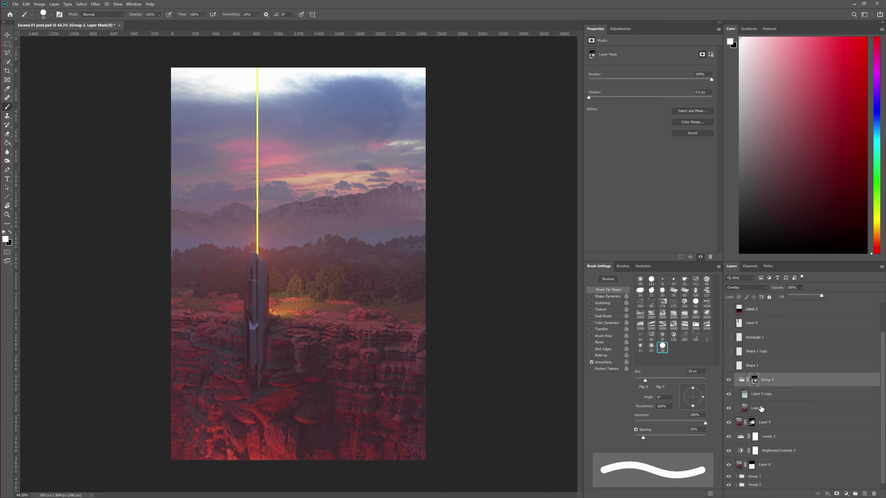
key(Return)
Step: Compare the cliffs with Group 3 hidden, then set Group 3 to 51% opacity with Normal blending
scroll(361, 365, up, 3)
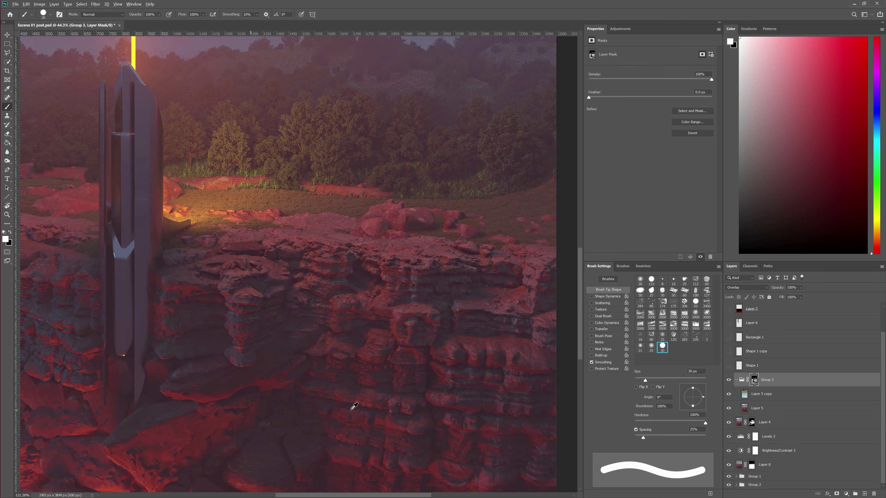
scroll(352, 405, up, 2)
key(ctrl+comma)
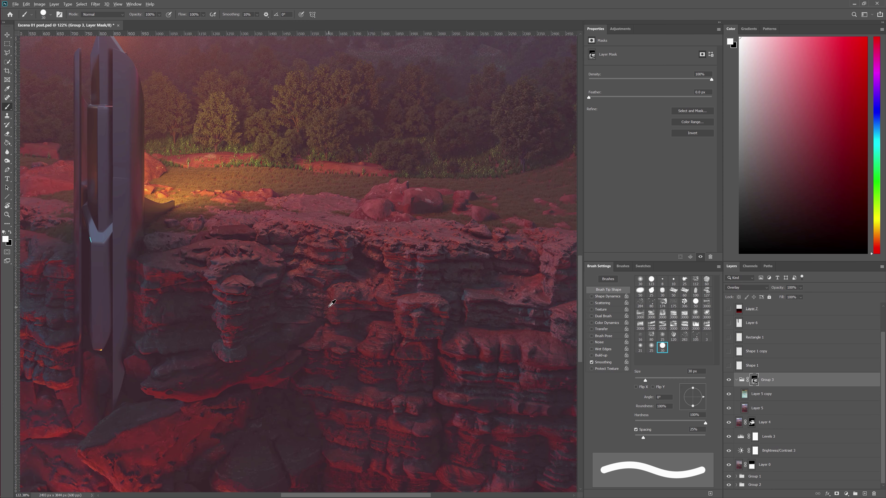
scroll(332, 311, down, 5)
scroll(297, 266, up, 1)
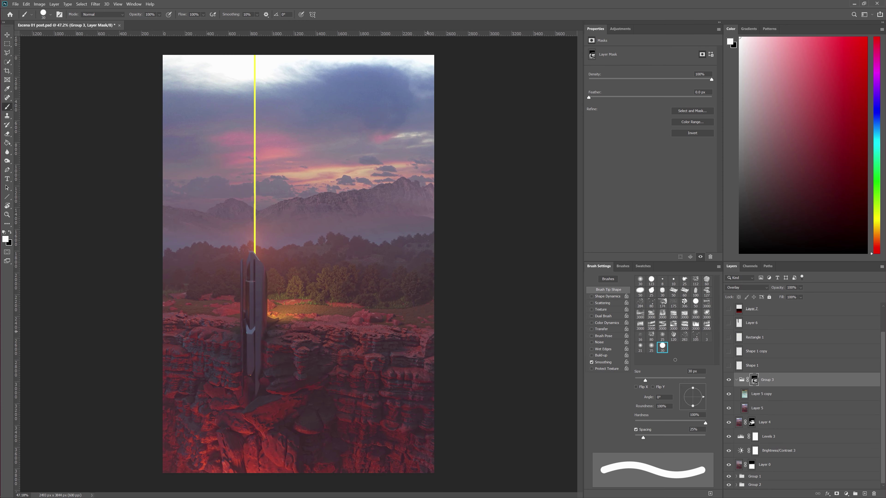
click(800, 287)
click(749, 372)
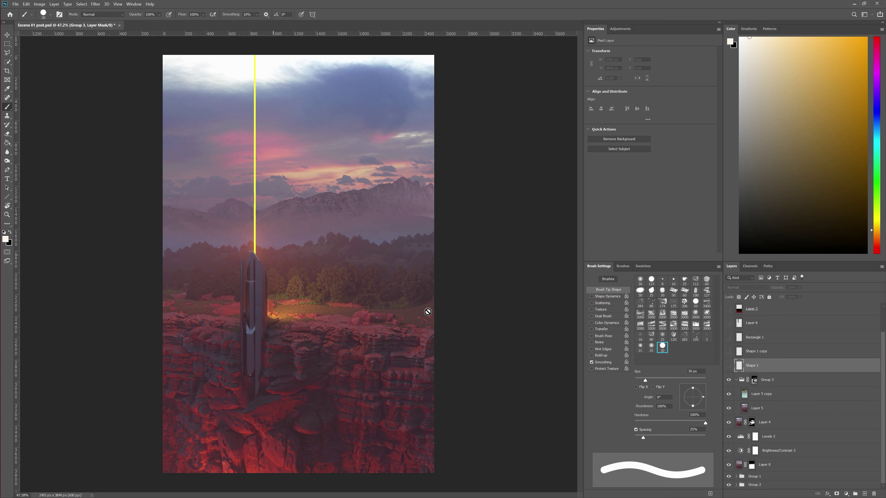
Step: Show the Shape 1 and Shape 1 copy layers so the yellow line becomes a glowing white beam, toggling the copy to compare
click(729, 365)
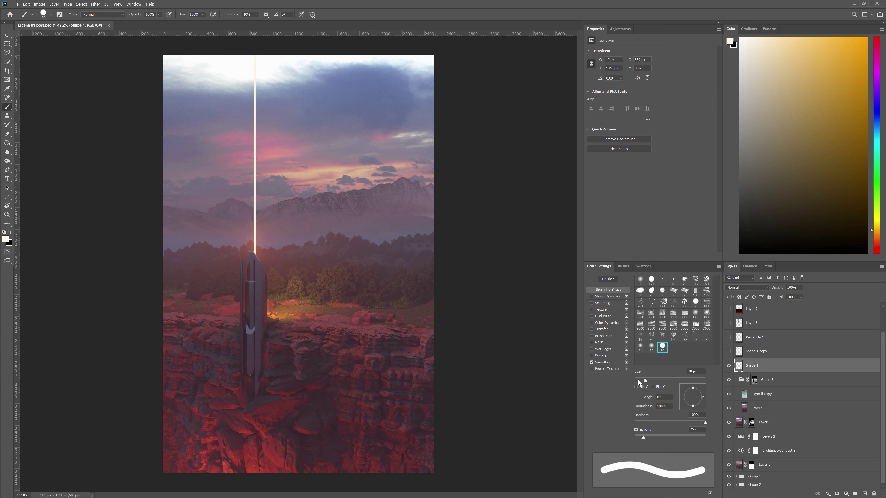
click(756, 352)
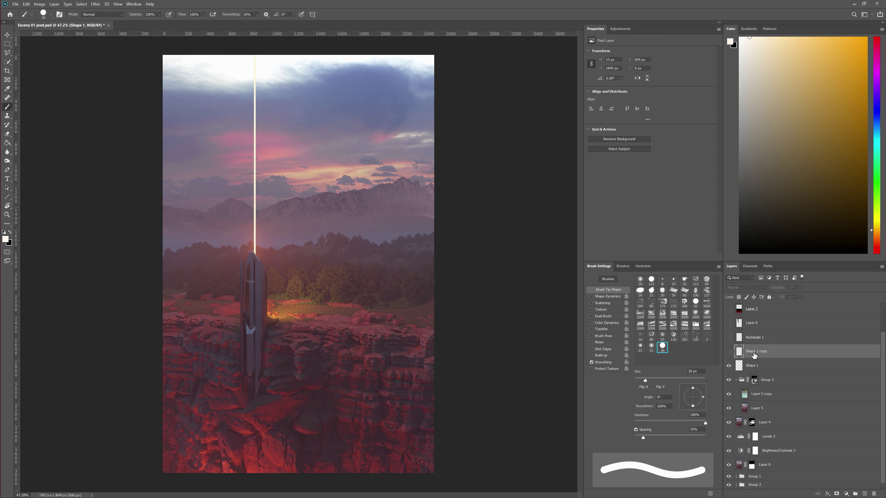
click(729, 351)
click(728, 351)
scroll(254, 242, up, 2)
scroll(254, 236, up, 2)
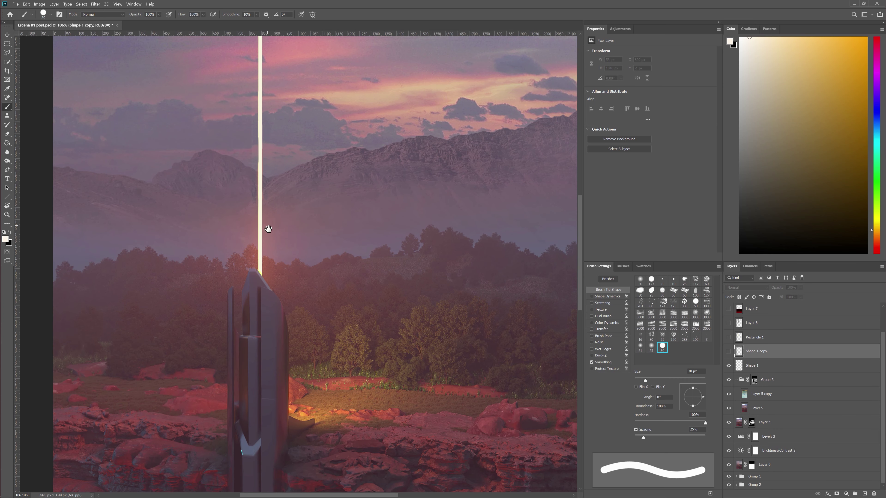
drag(269, 228, 287, 330)
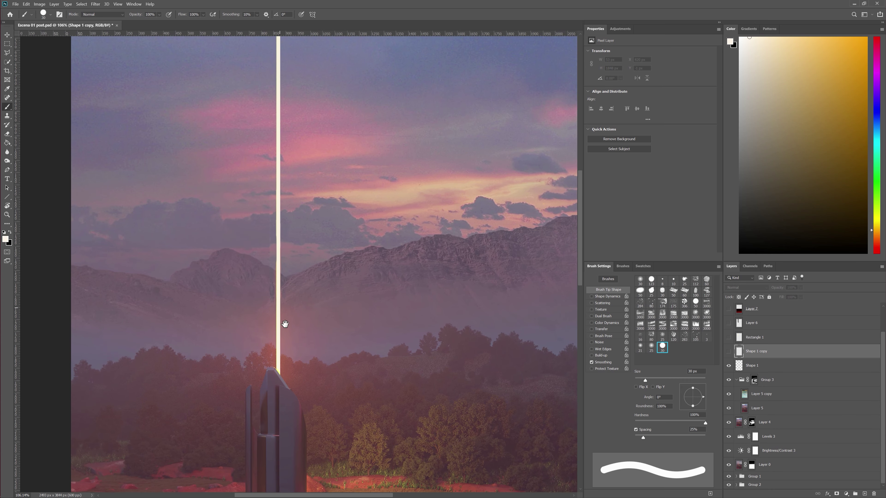
click(729, 352)
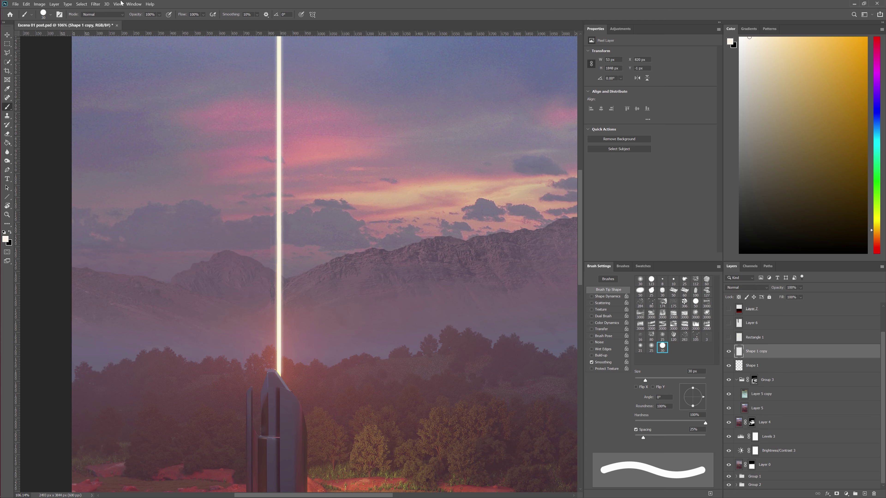
Step: Check the Filter menu, then reveal the soft Rectangle 1 glow (Screen, 80%) around the beam
click(95, 4)
mouse_move(132, 76)
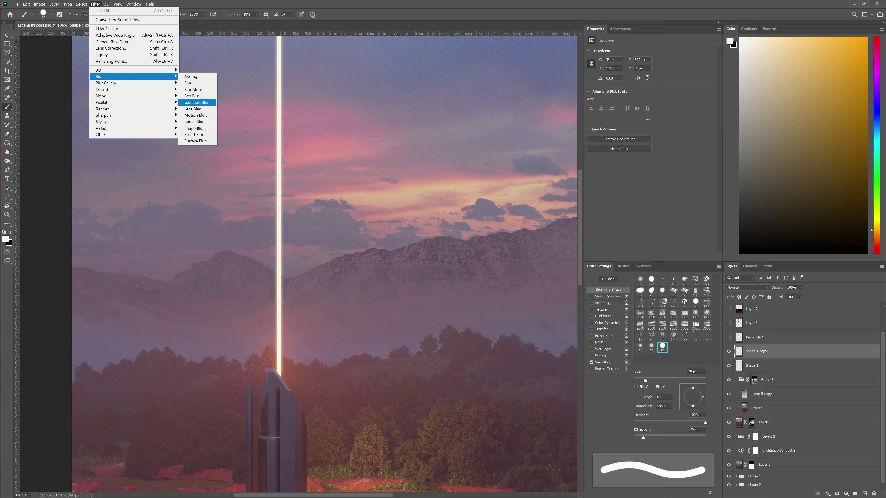
click(754, 337)
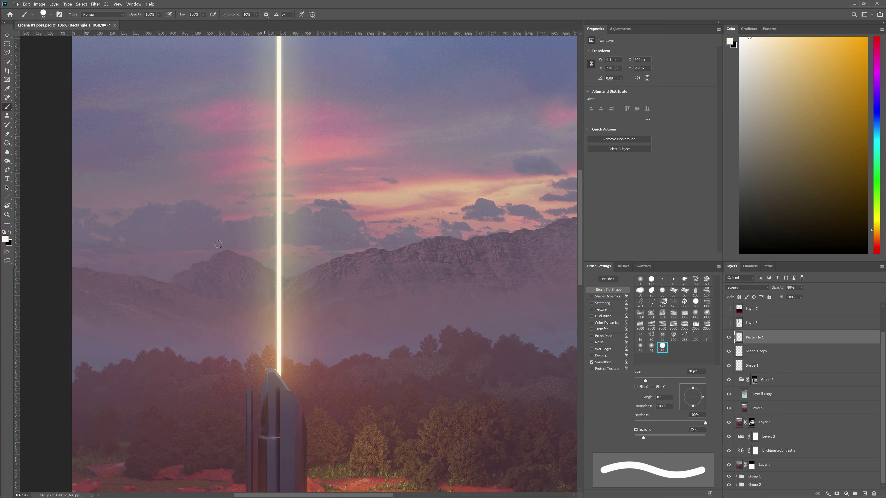
Step: Make the Screen-blend Layer 6 glow visible over the beam, toggling it on and off to compare
click(753, 323)
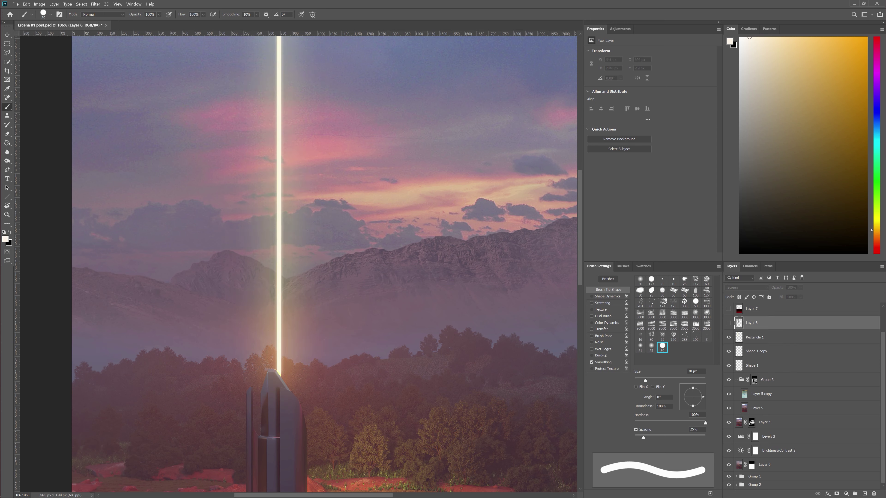
click(728, 323)
scroll(389, 271, down, 2)
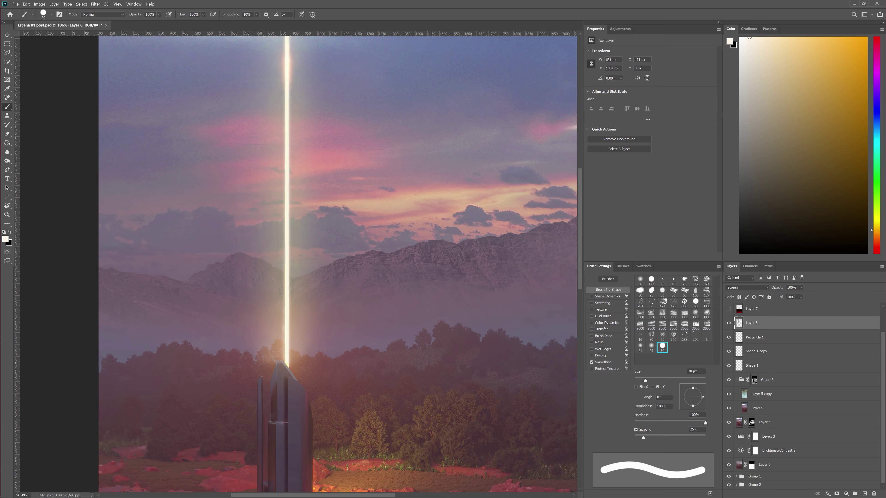
scroll(389, 271, down, 2)
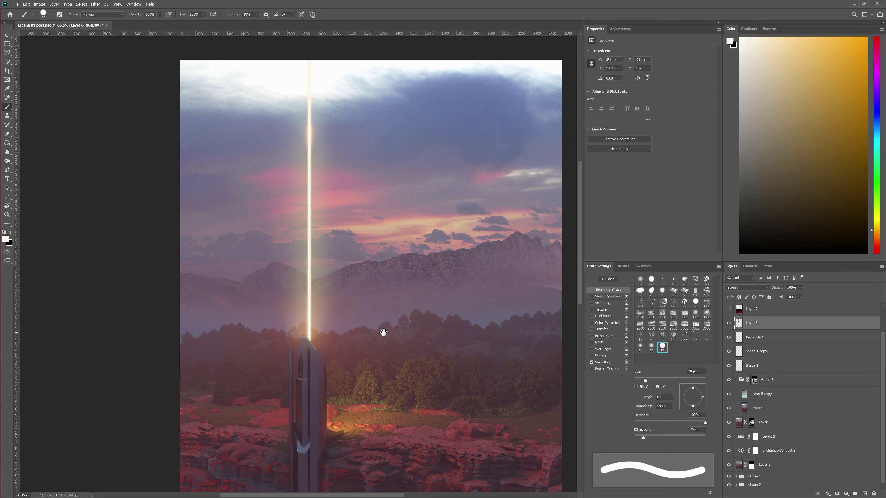
drag(381, 332, 391, 343)
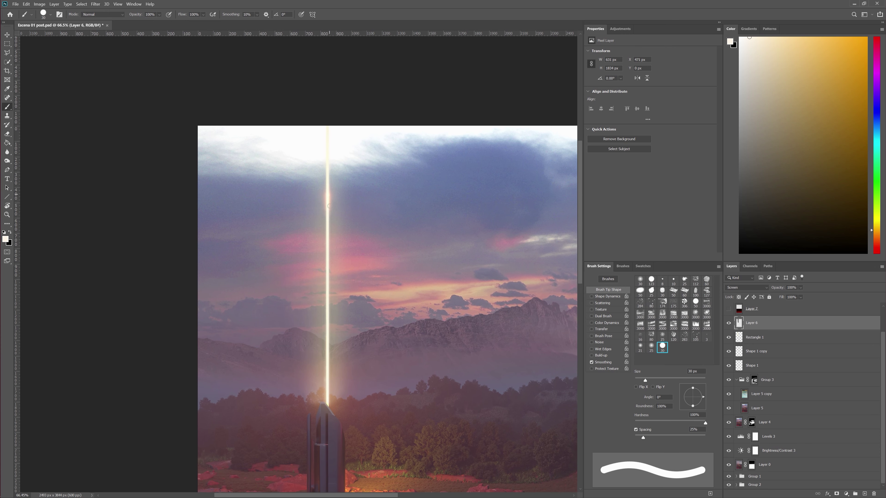
click(728, 322)
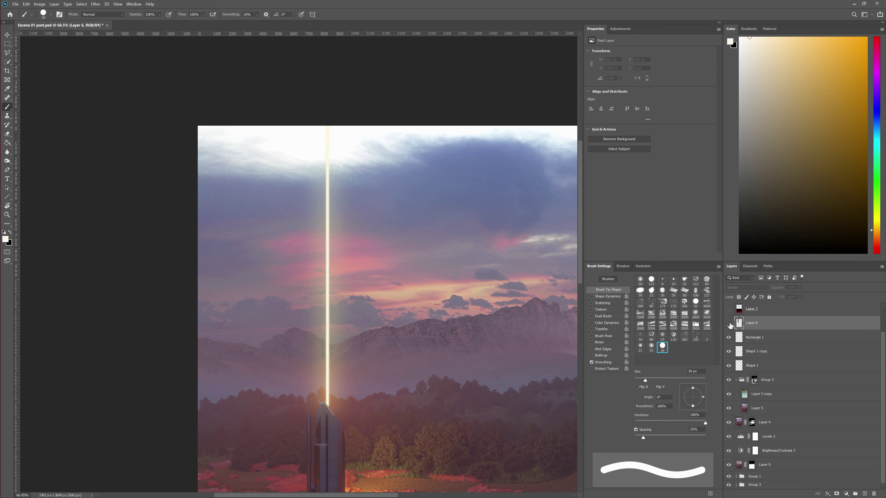
click(728, 322)
click(729, 323)
key(ctrl+comma)
key(ctrl+comma)
key(ctrl+comma)
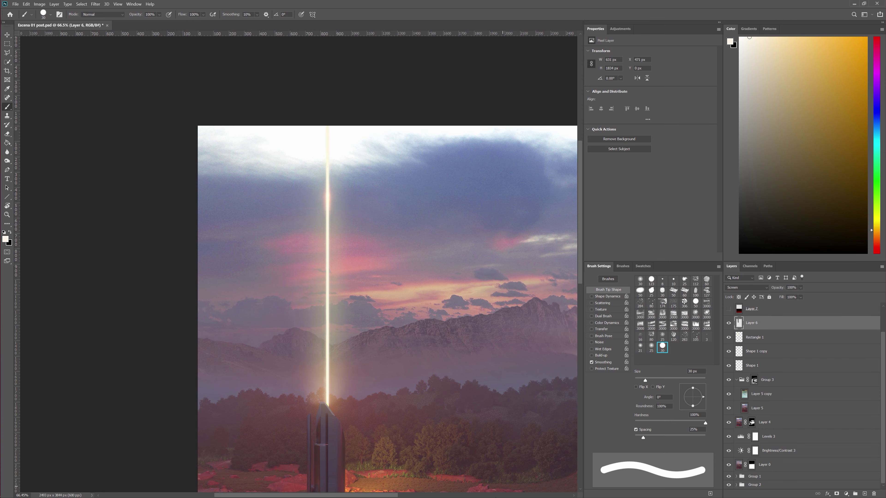
drag(475, 432, 437, 342)
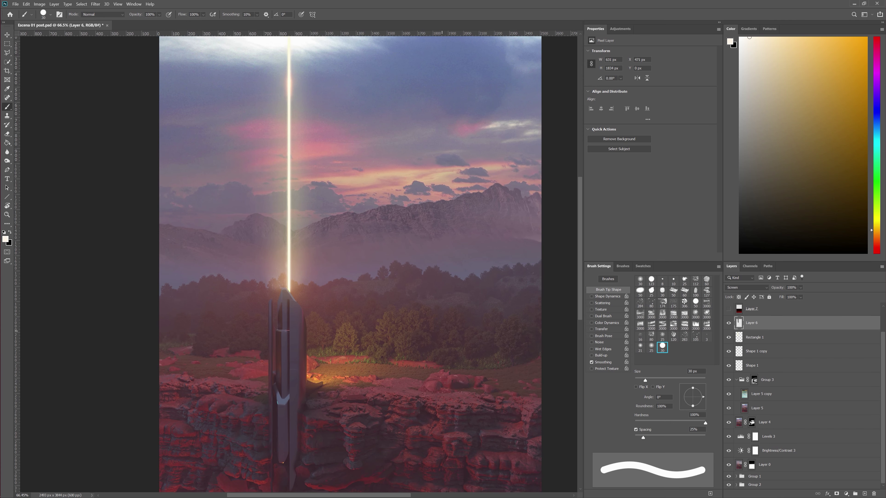
Step: Select Layer 7 and make it visible over the scene
click(767, 310)
scroll(771, 325, up, 2)
scroll(374, 387, down, 1)
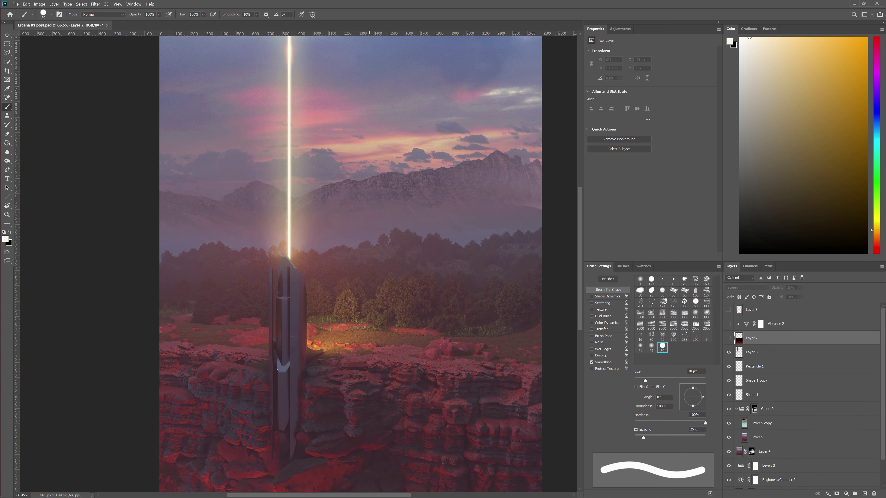
scroll(375, 380, down, 1)
scroll(378, 371, down, 1)
scroll(381, 362, down, 1)
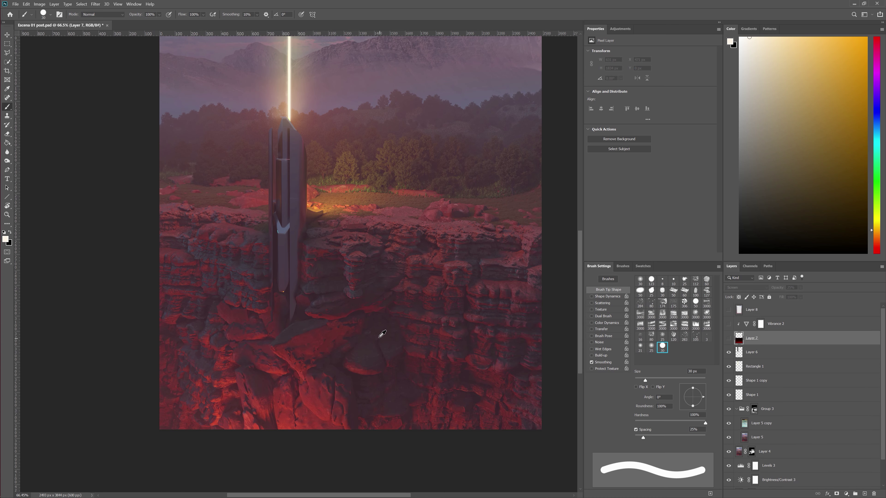
scroll(382, 337, down, 3)
scroll(366, 291, up, 1)
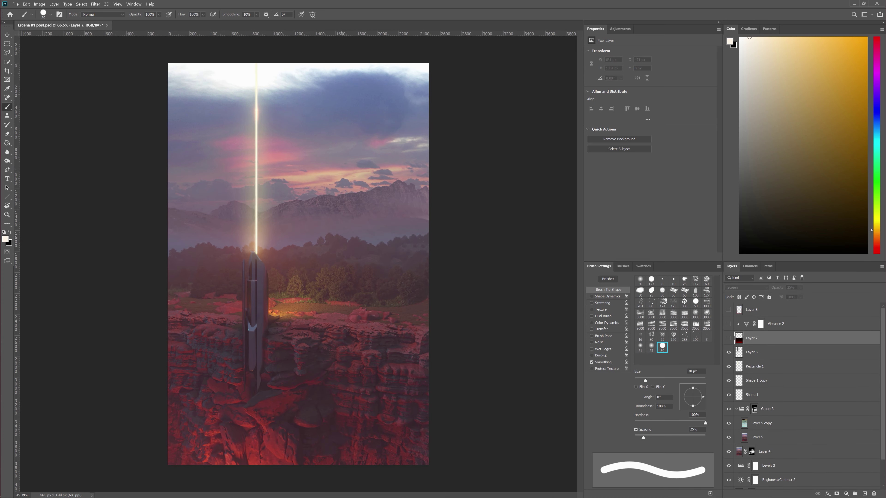
click(728, 339)
Step: Enable the Vibrance 2 adjustment and the Multiply 43% Layer 8 to darken the edges
click(728, 324)
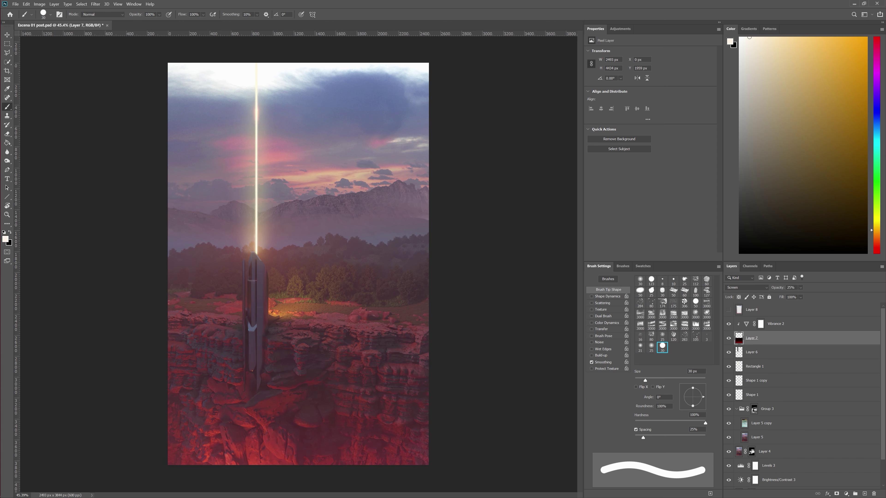
click(761, 324)
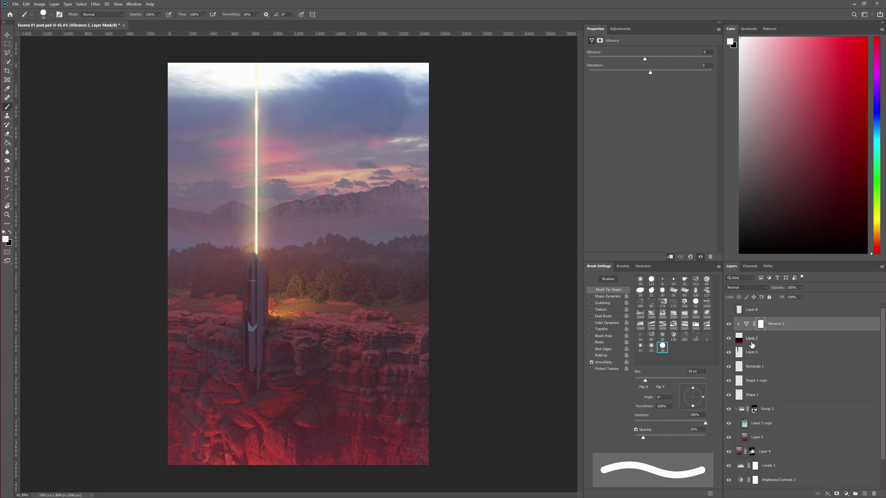
click(764, 312)
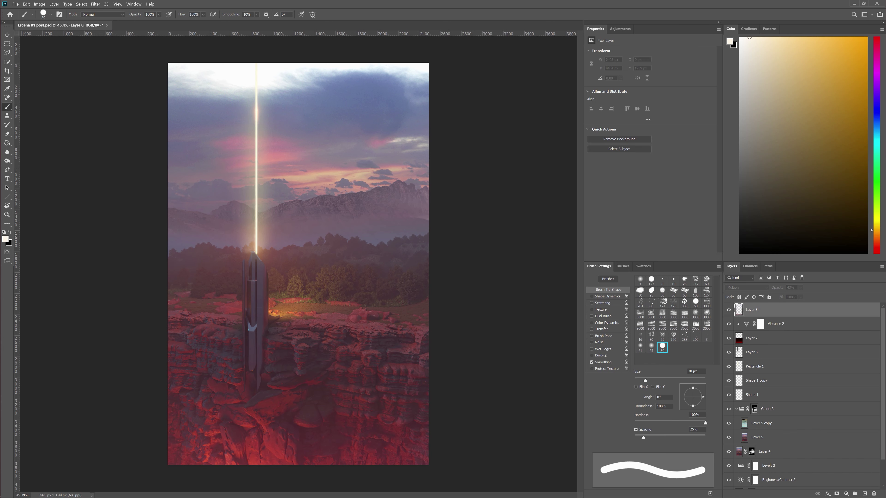
click(728, 310)
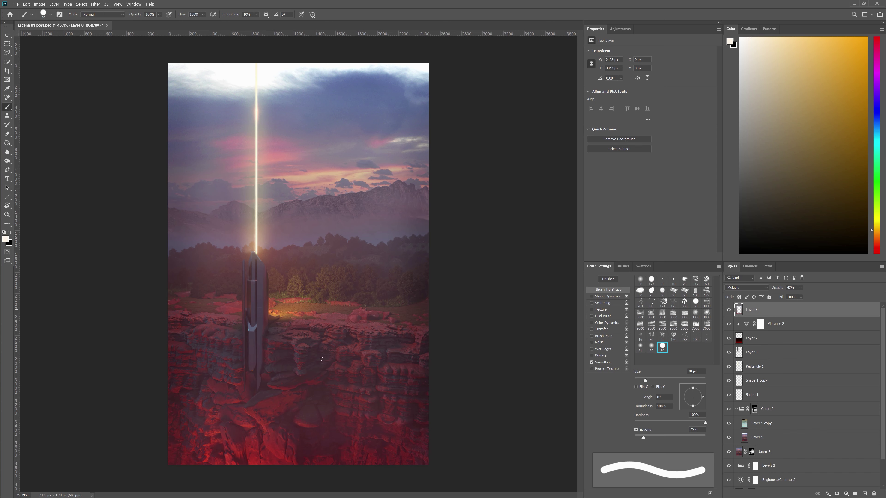
Step: Switch to the Move tool (V) and list the layer stack down to Layer 0, Group 1 and Group 2
key(v)
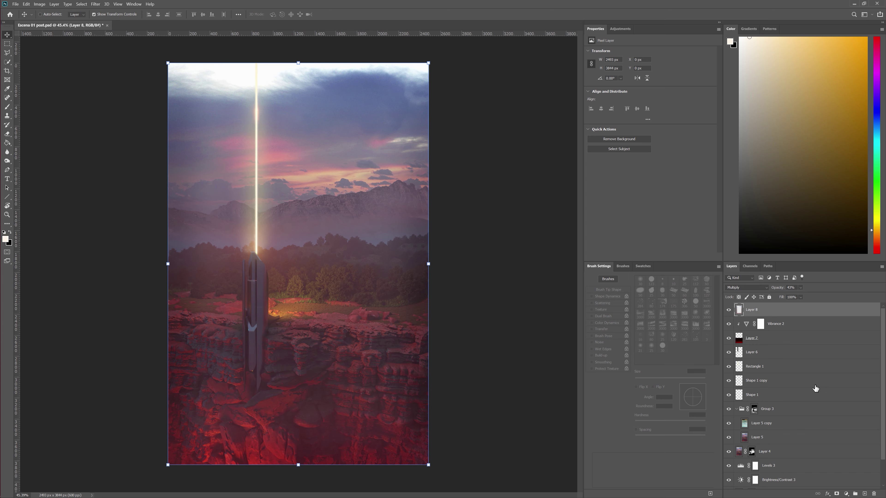
scroll(883, 368, down, 1)
scroll(882, 368, down, 1)
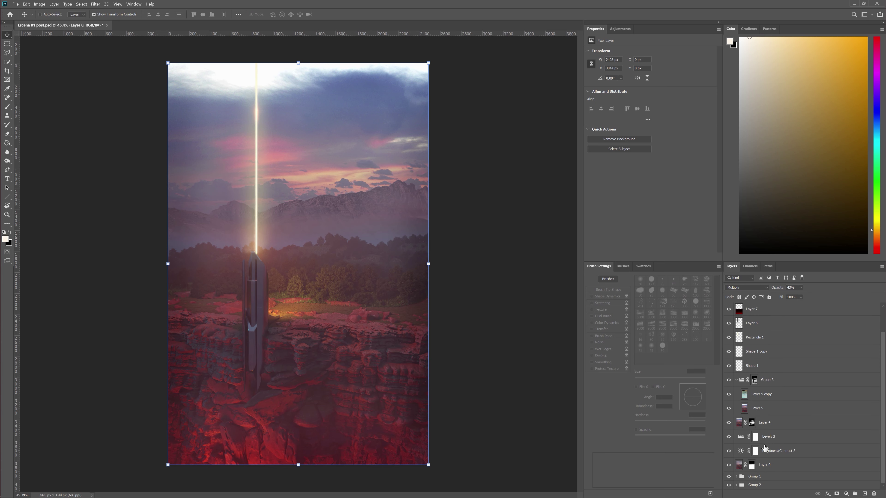
click(756, 477)
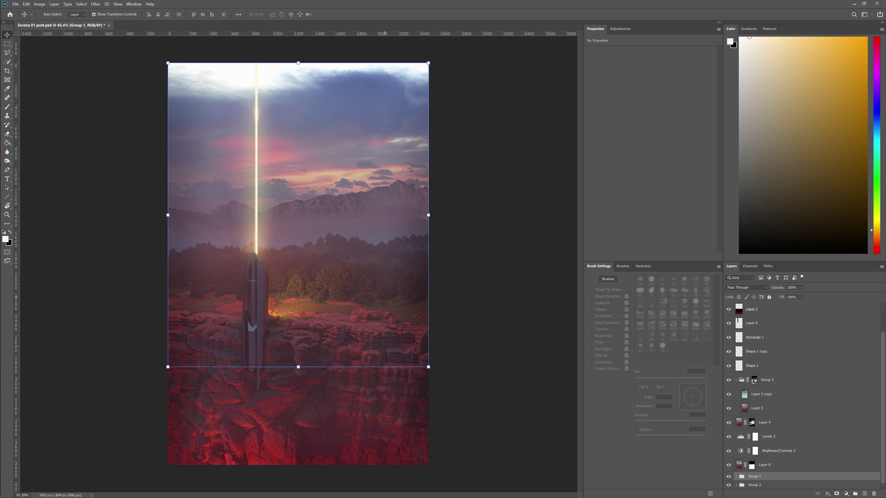
Step: Bring up the Windows app switcher (Alt+Tab) to reach the PureRef reference board
key(alt+Tab)
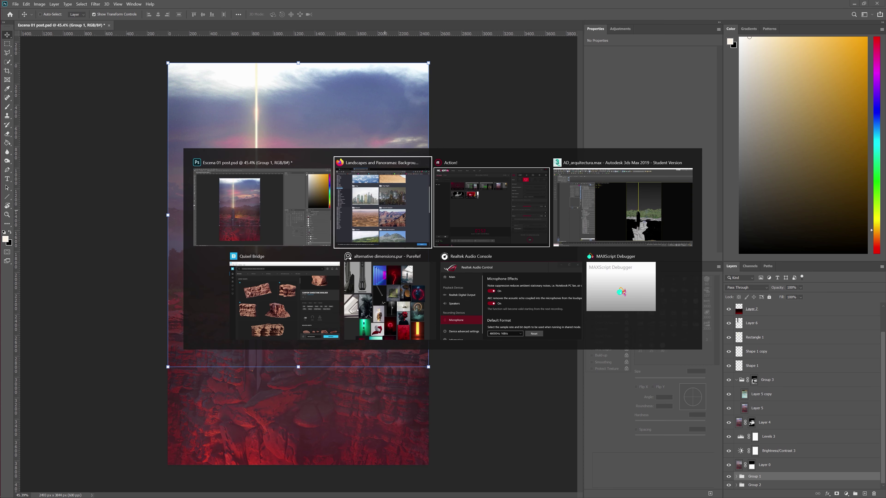